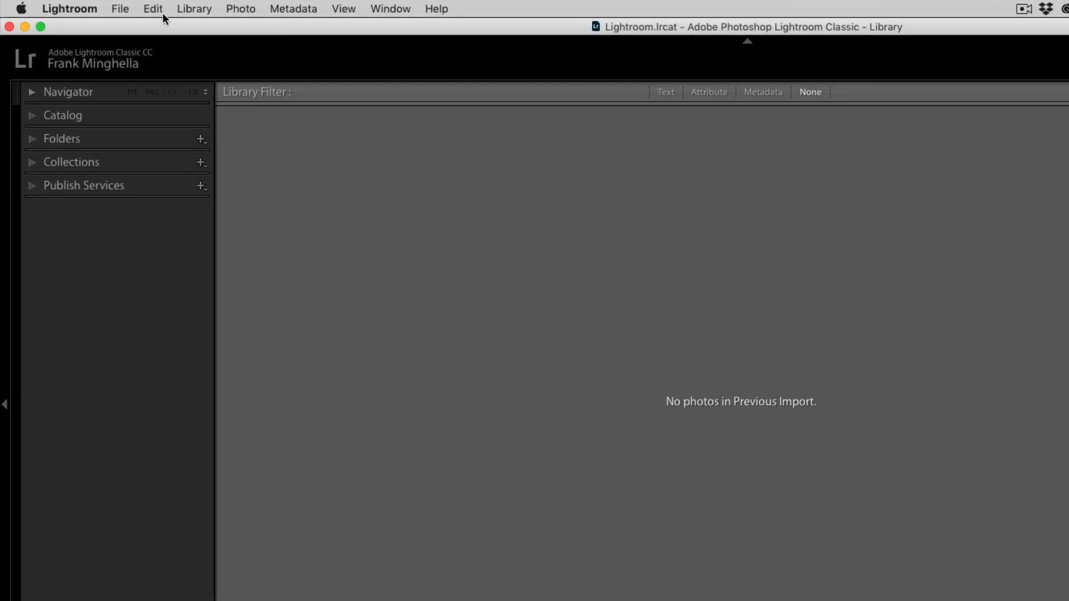
- Create a new catalog named 'Lightroom Bitesize Catalog' in Lightroom Bitesize Photographs on the LaCie 3TB drive
{"action": "left_click", "coordinate": [88, 7]}
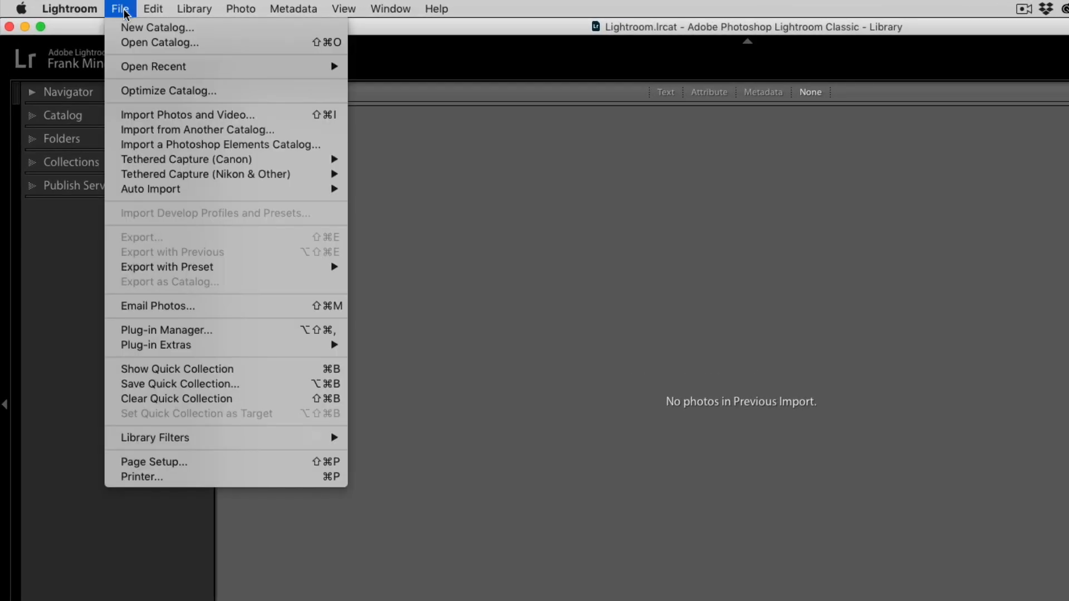
{"action": "left_click", "coordinate": [160, 29]}
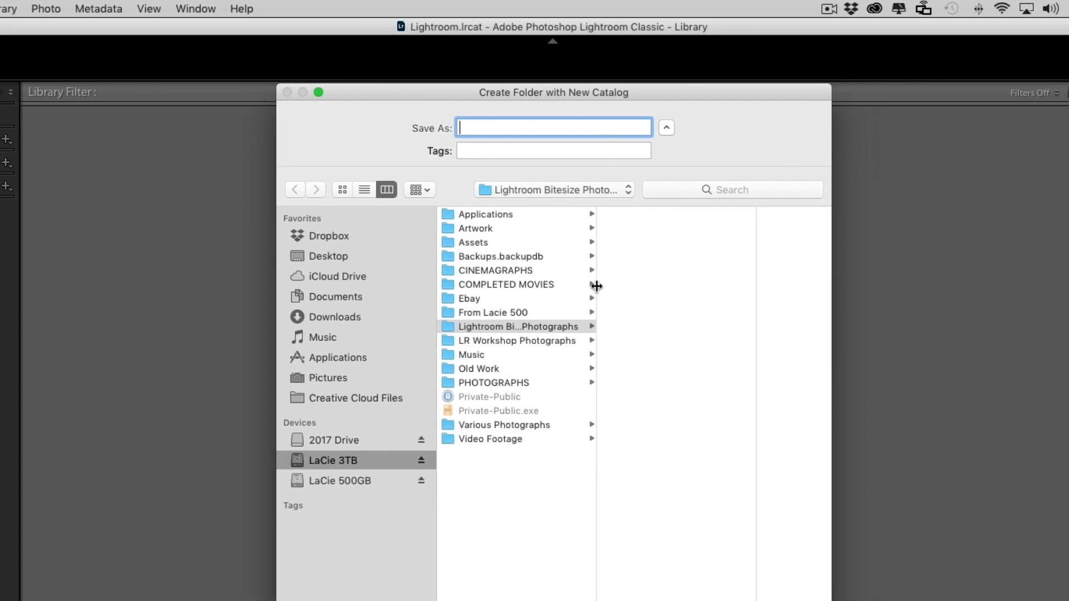
{"action": "left_click_drag", "start_coordinate": [762, 289], "coordinate": [795, 287]}
{"action": "left_click_drag", "start_coordinate": [626, 287], "coordinate": [700, 289]}
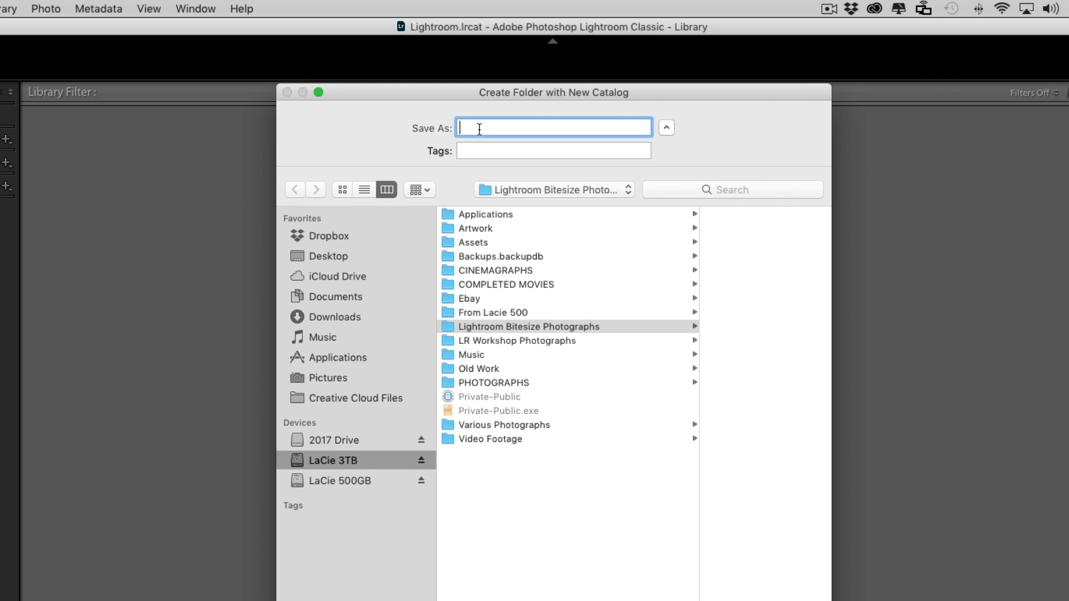
{"action": "type", "text": "Lightroom Bit"}
{"action": "type", "text": "esize Catalog"}
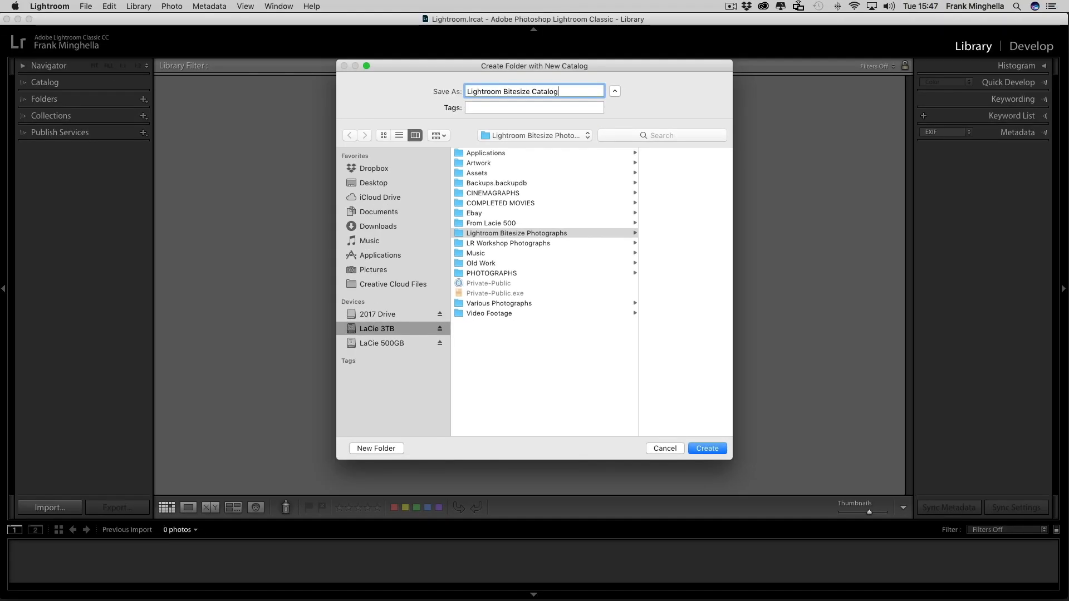
{"action": "left_click", "coordinate": [707, 449]}
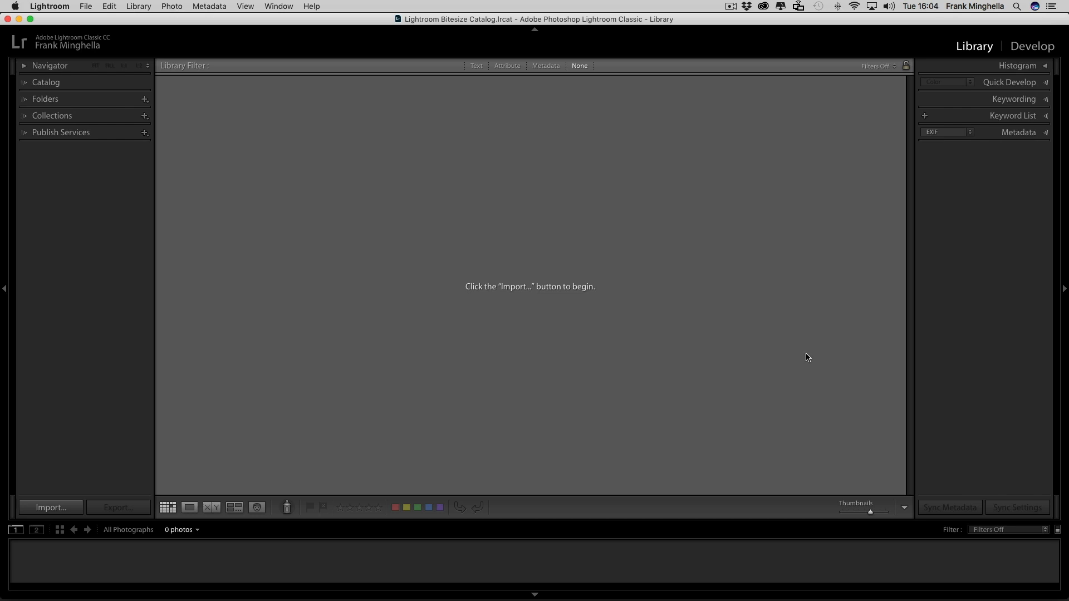
- Open the Import dialog with the FUJI XT2 card as the source using Cmd+Shift+I
{"action": "key", "text": "super+shift+i"}
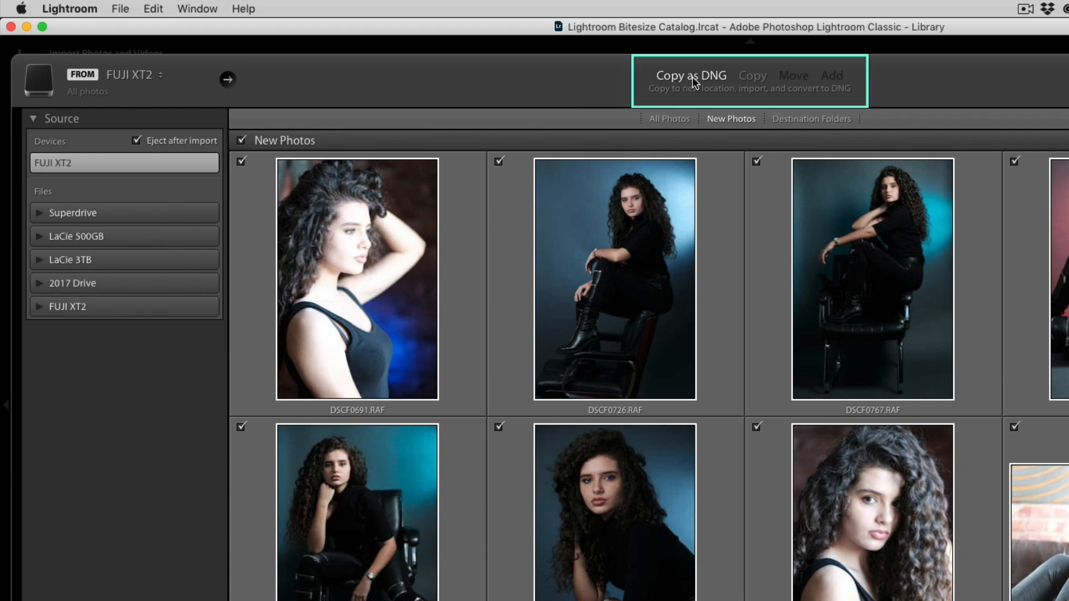
{"action": "left_click", "coordinate": [750, 76]}
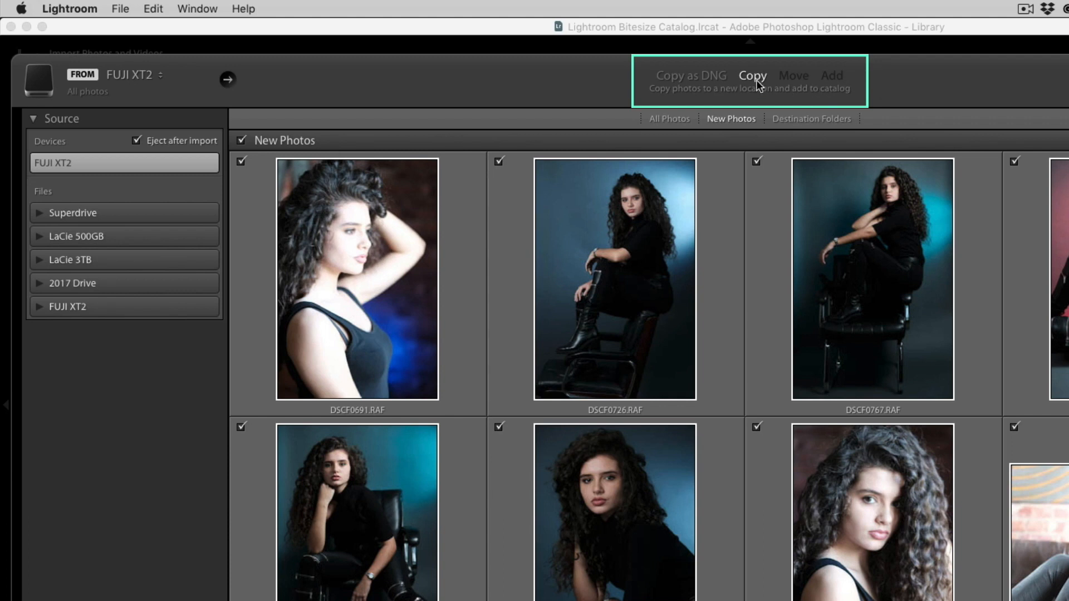
{"action": "left_click", "coordinate": [700, 78]}
{"action": "left_click", "coordinate": [760, 79]}
{"action": "left_click", "coordinate": [706, 81]}
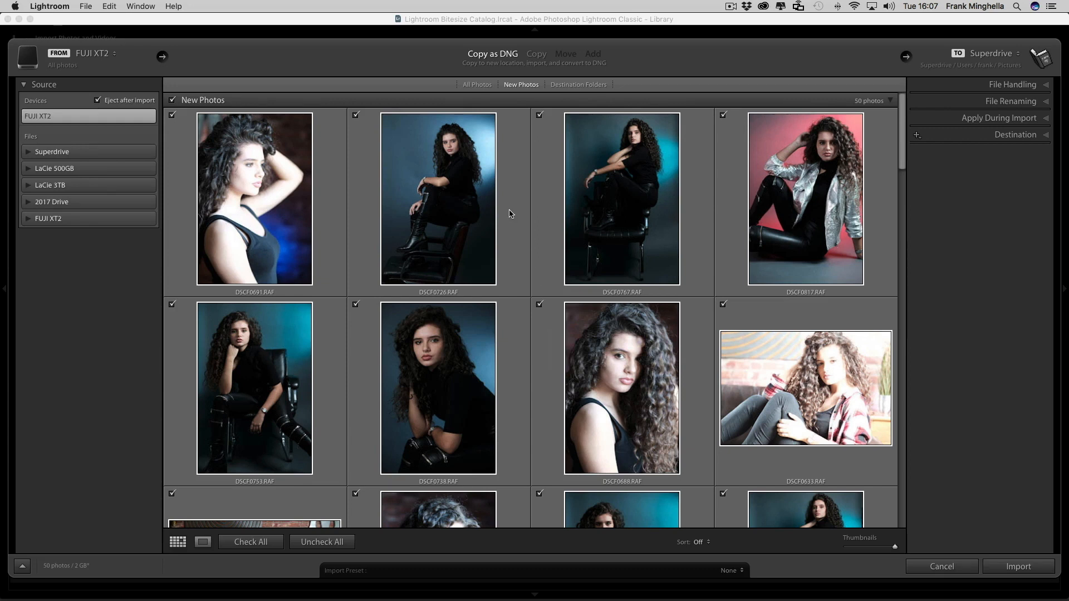
{"action": "scroll", "coordinate": [536, 251], "scroll_direction": "down", "scroll_amount": 4}
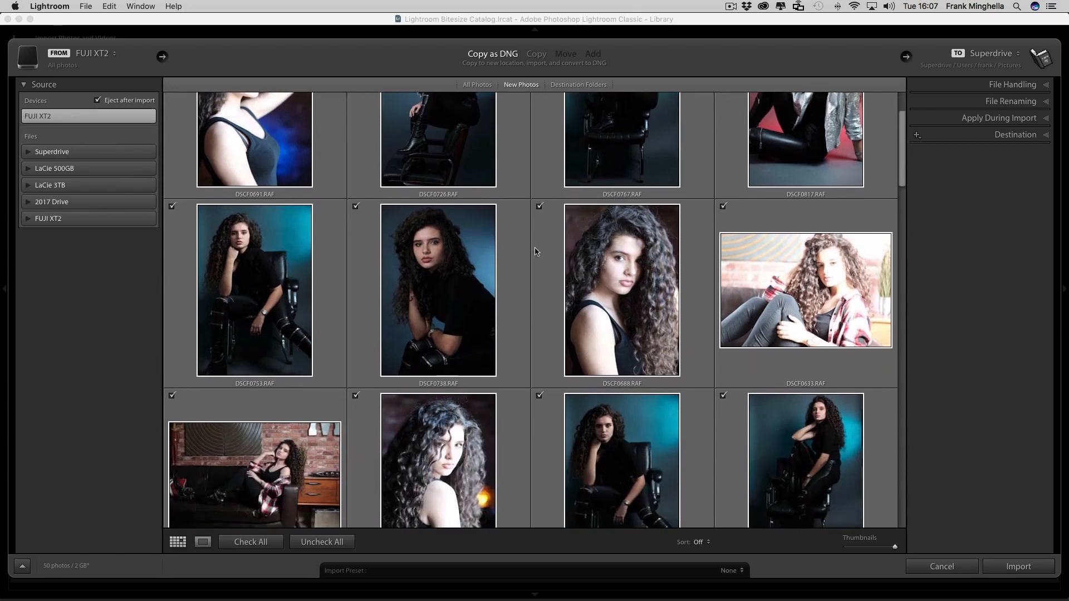
{"action": "scroll", "coordinate": [536, 252], "scroll_direction": "down", "scroll_amount": 6}
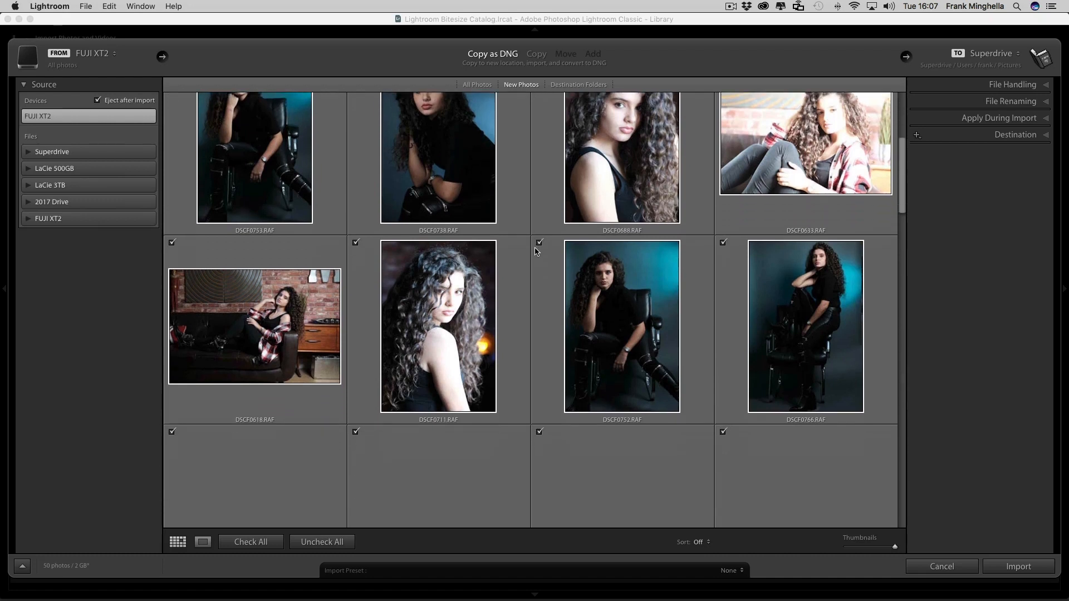
{"action": "scroll", "coordinate": [536, 252], "scroll_direction": "down", "scroll_amount": 6}
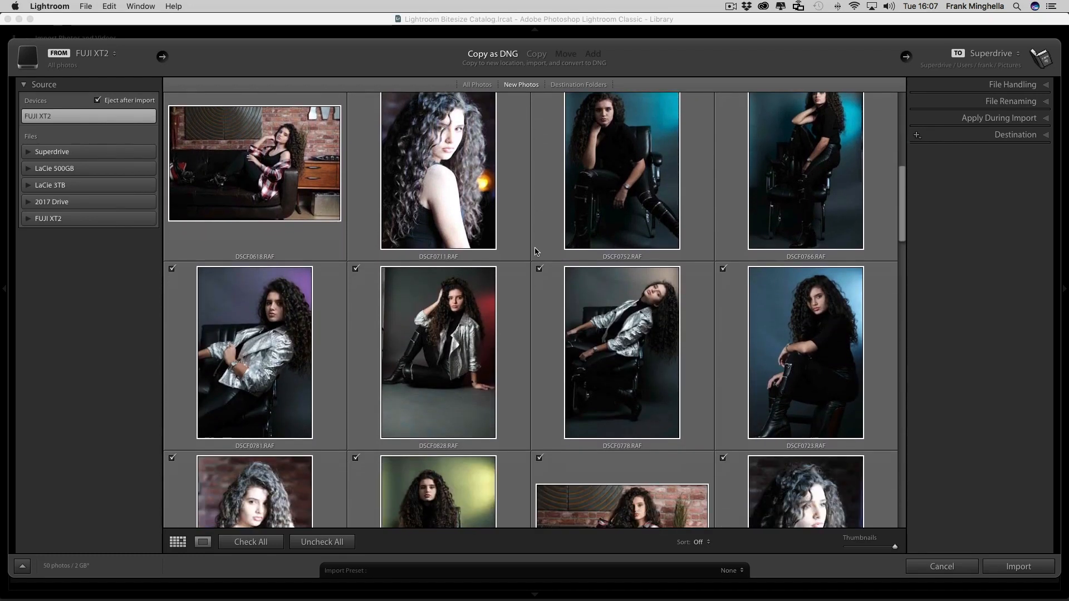
{"action": "scroll", "coordinate": [536, 252], "scroll_direction": "down", "scroll_amount": 6}
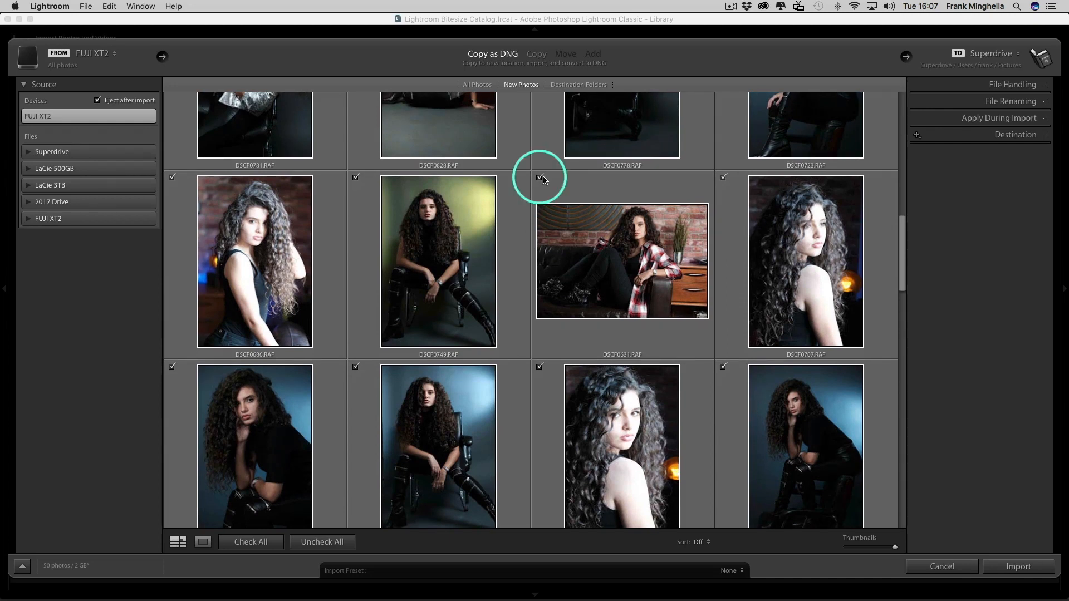
{"action": "scroll", "coordinate": [530, 243], "scroll_direction": "down", "scroll_amount": 9}
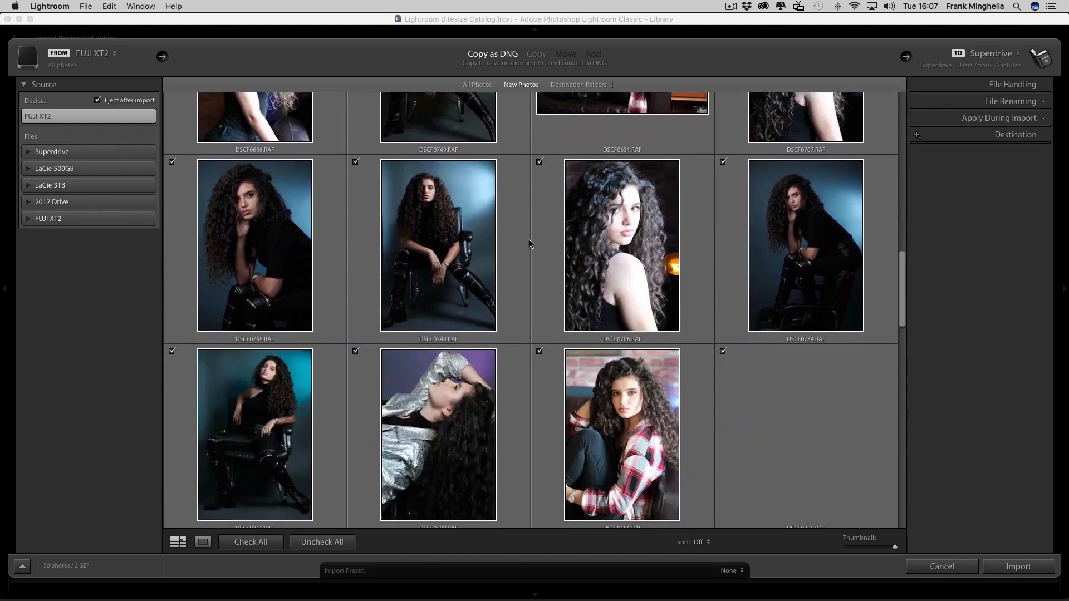
{"action": "scroll", "coordinate": [530, 243], "scroll_direction": "down", "scroll_amount": 11}
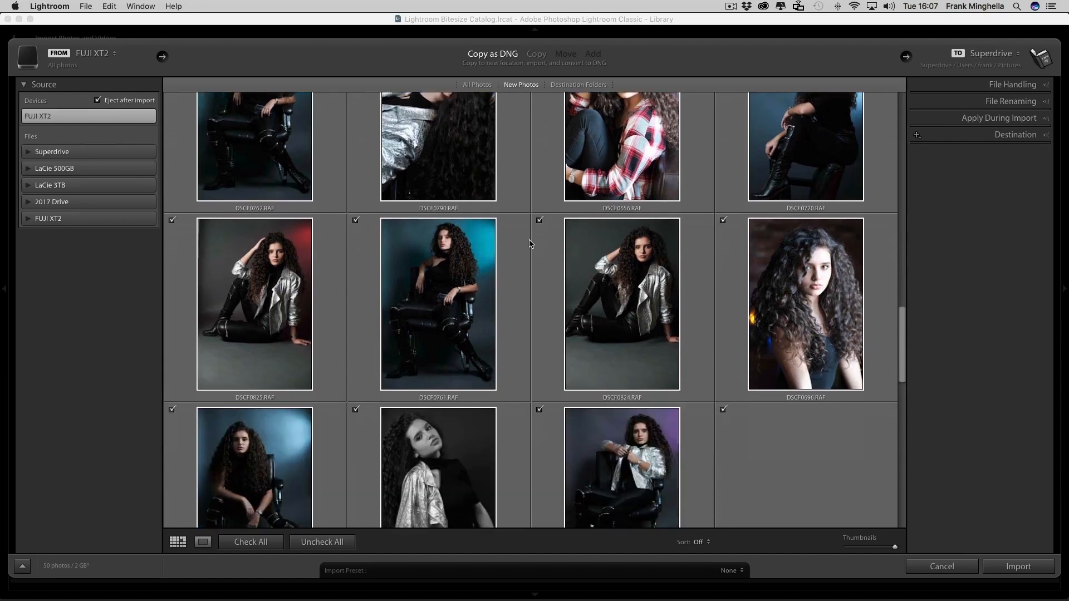
{"action": "scroll", "coordinate": [530, 244], "scroll_direction": "down", "scroll_amount": 10}
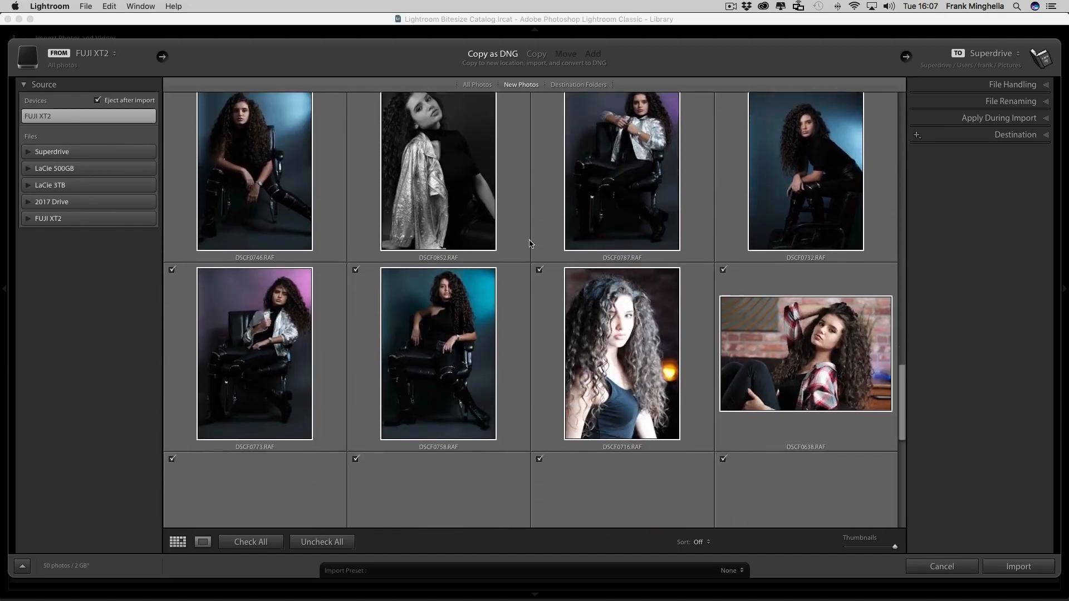
{"action": "scroll", "coordinate": [530, 243], "scroll_direction": "down", "scroll_amount": 10}
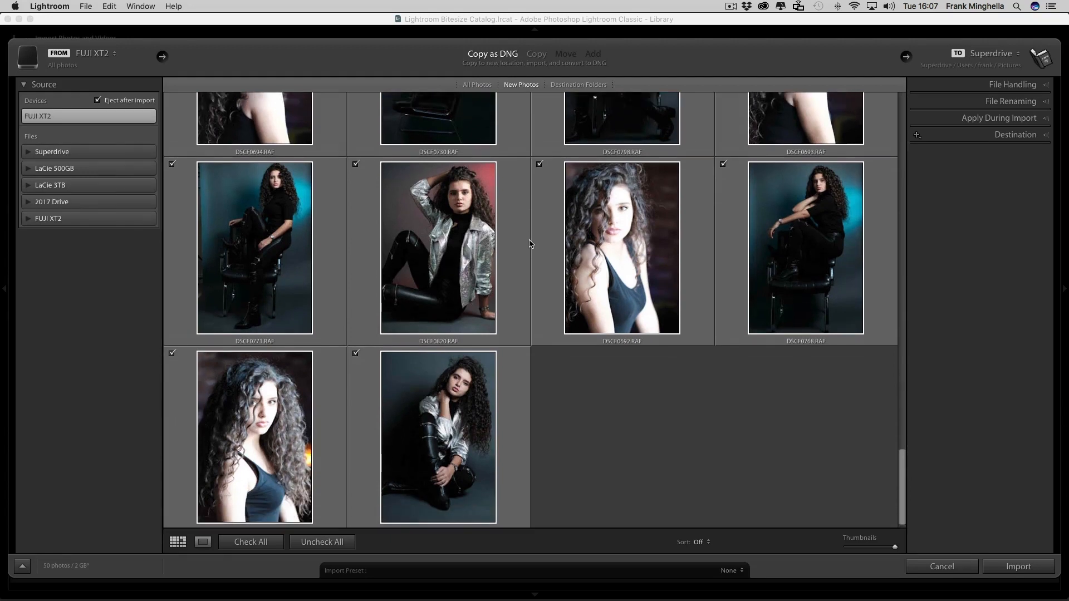
{"action": "scroll", "coordinate": [530, 243], "scroll_direction": "up", "scroll_amount": 10}
{"action": "scroll", "coordinate": [530, 243], "scroll_direction": "up", "scroll_amount": 10}
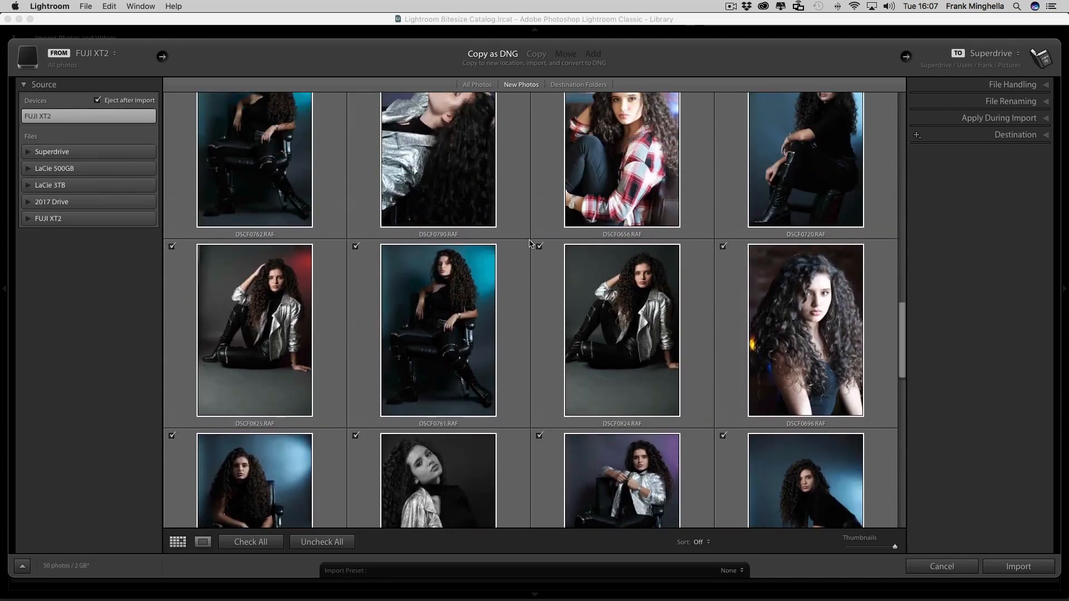
{"action": "scroll", "coordinate": [530, 244], "scroll_direction": "up", "scroll_amount": 10}
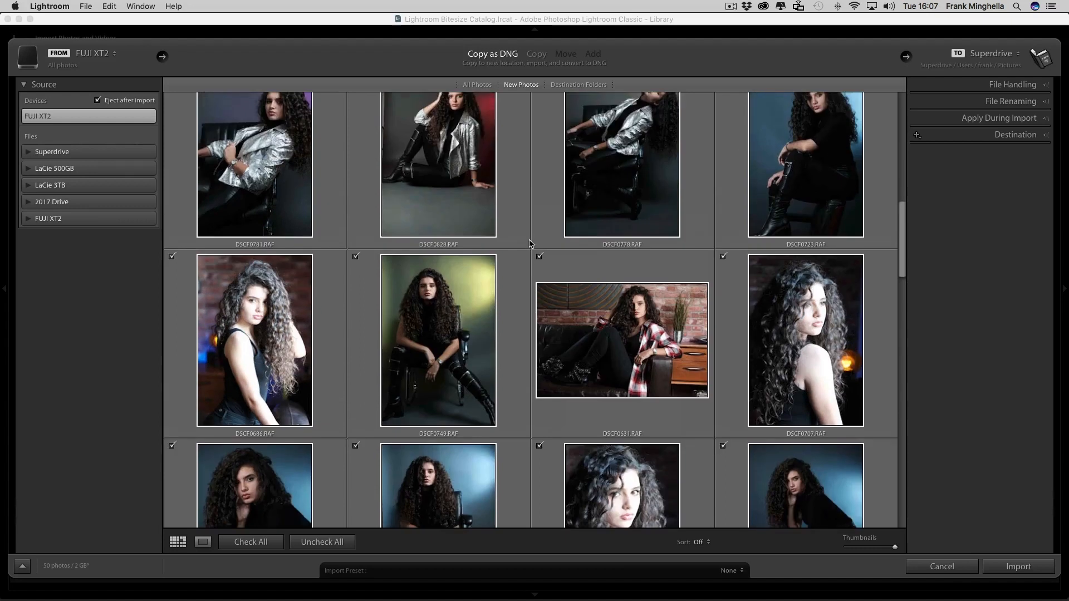
{"action": "scroll", "coordinate": [530, 244], "scroll_direction": "up", "scroll_amount": 5}
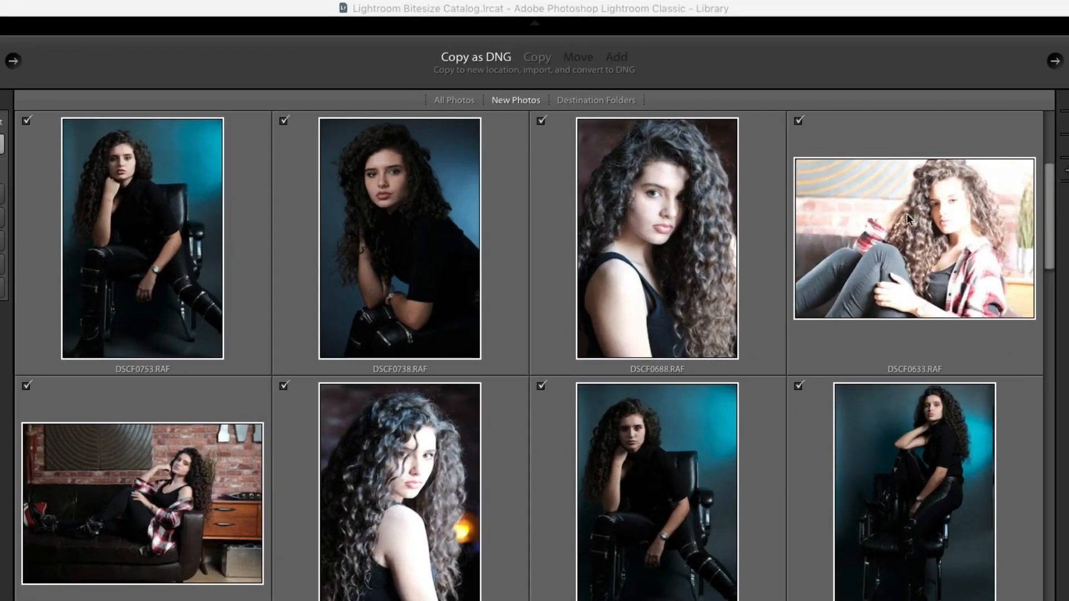
- Uncheck DSCF0633 in the import grid, leaving 49 photos (2 GB) to copy as DNG
{"action": "mouse_move", "coordinate": [931, 209]}
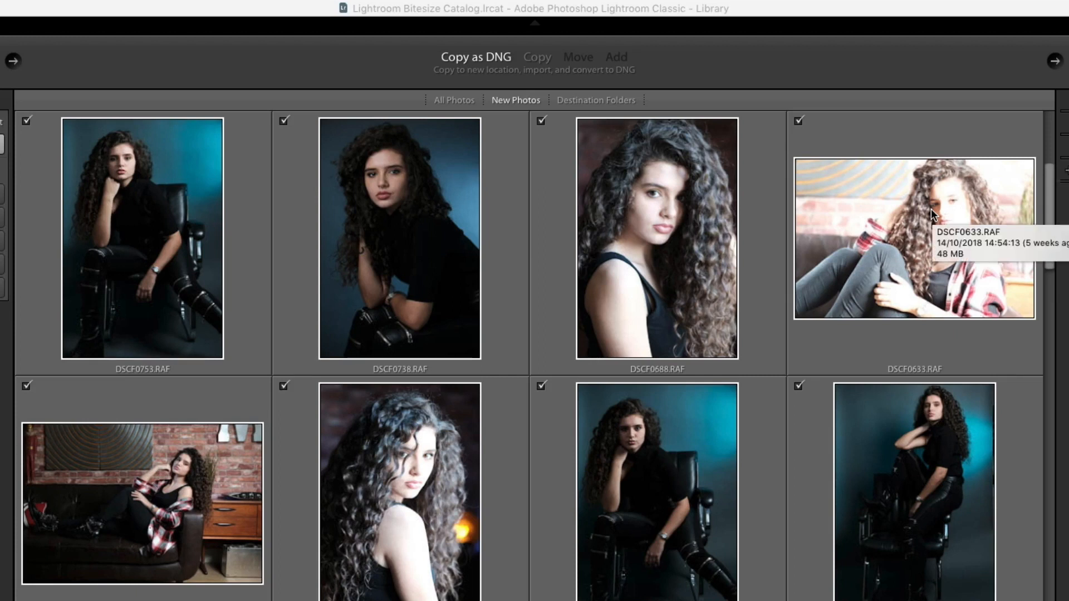
{"action": "left_click", "coordinate": [799, 121]}
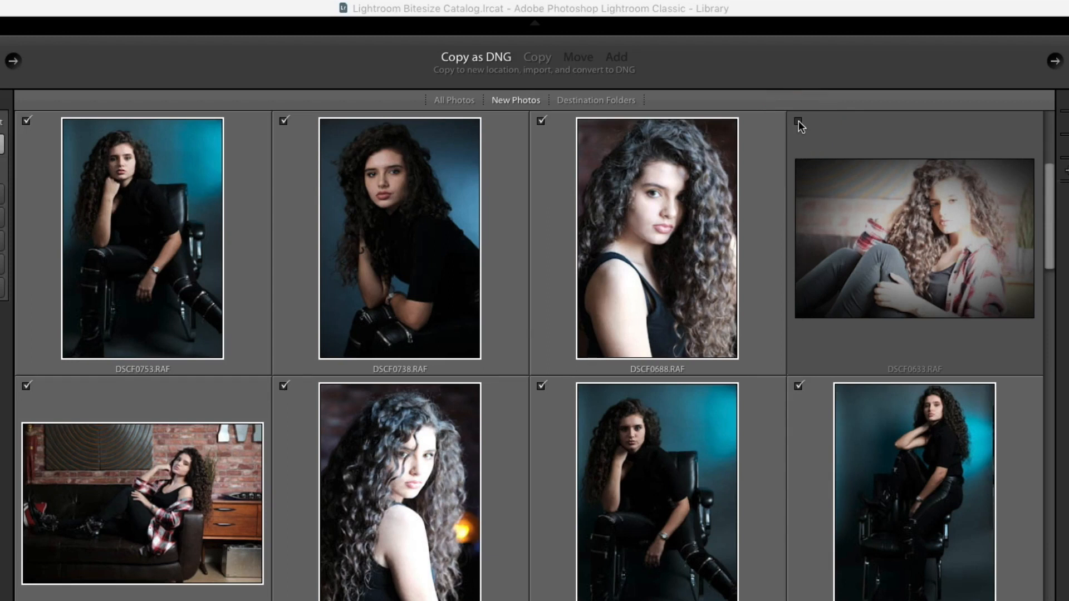
{"action": "scroll", "coordinate": [694, 222], "scroll_direction": "up", "scroll_amount": 3}
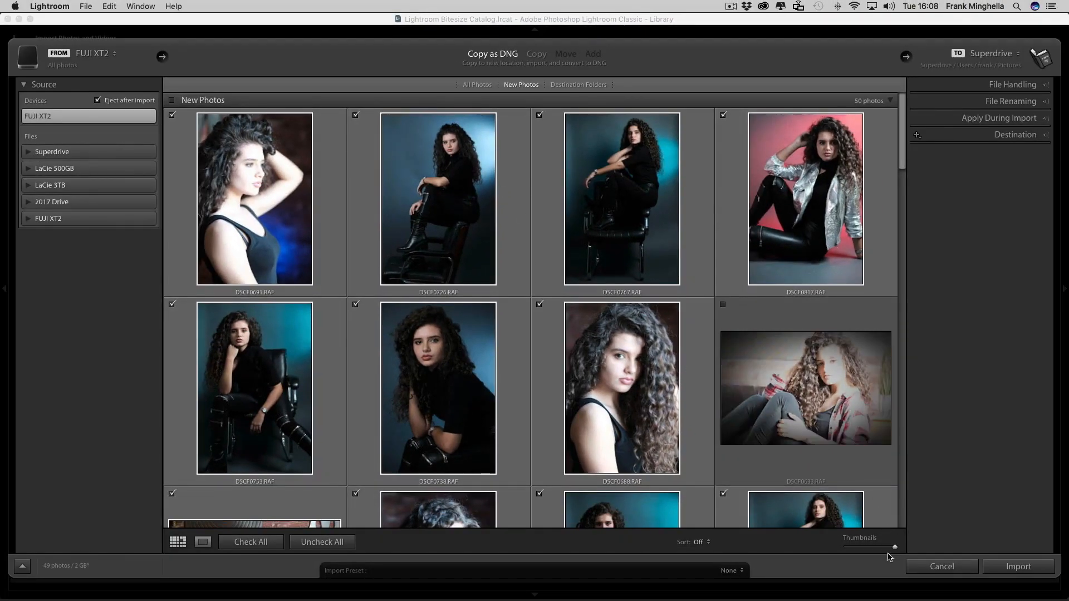
{"action": "mouse_move", "coordinate": [893, 547]}
{"action": "left_mouse_down"}
{"action": "mouse_move", "coordinate": [842, 550]}
{"action": "mouse_move", "coordinate": [902, 551]}
{"action": "left_mouse_up"}
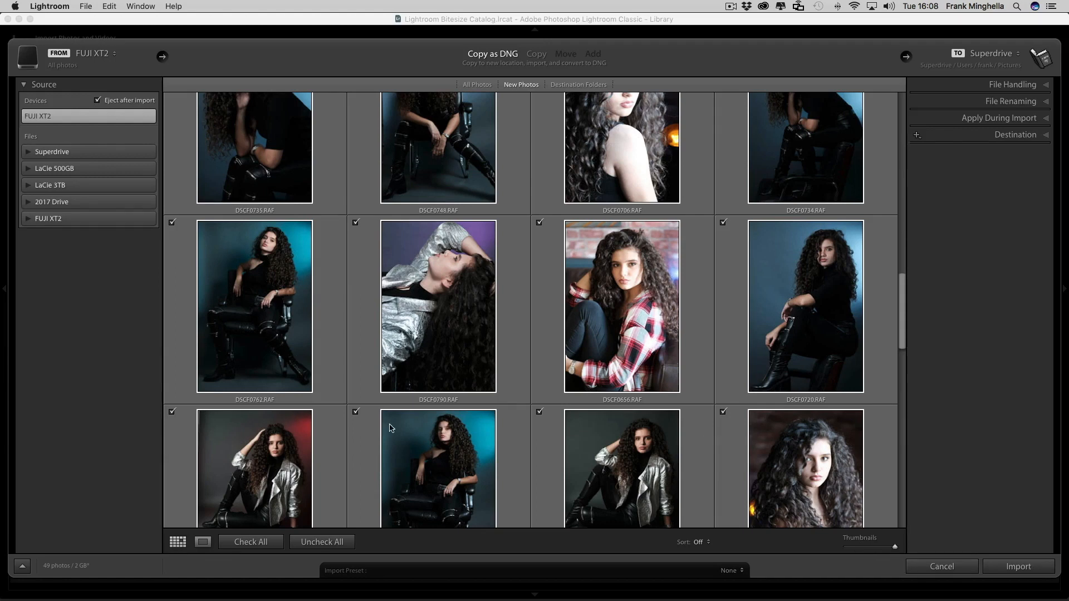
{"action": "scroll", "coordinate": [435, 289], "scroll_direction": "up", "scroll_amount": 5}
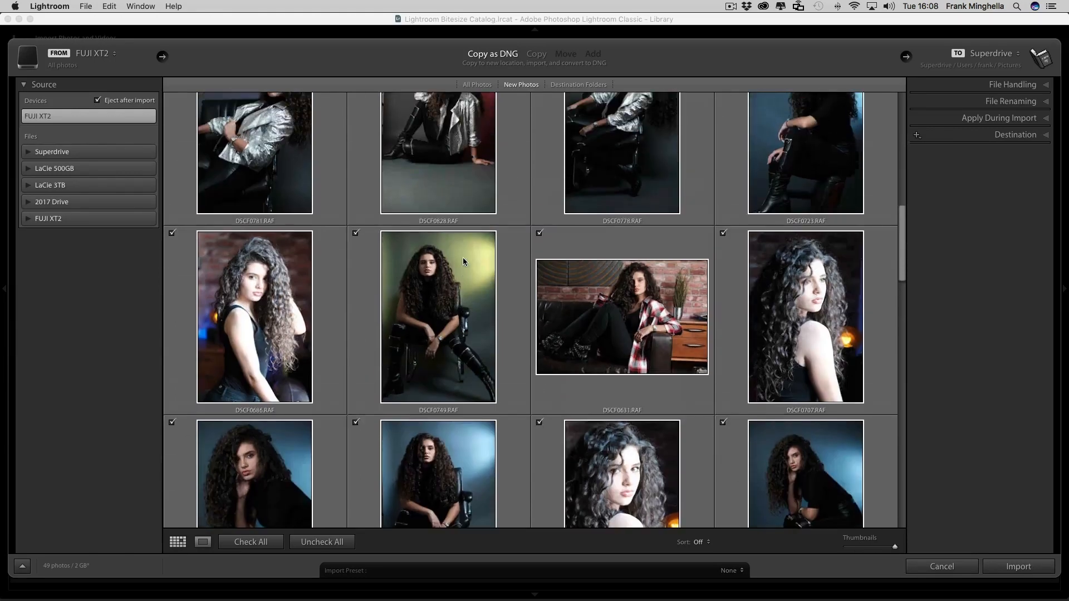
{"action": "scroll", "coordinate": [463, 260], "scroll_direction": "up", "scroll_amount": 10}
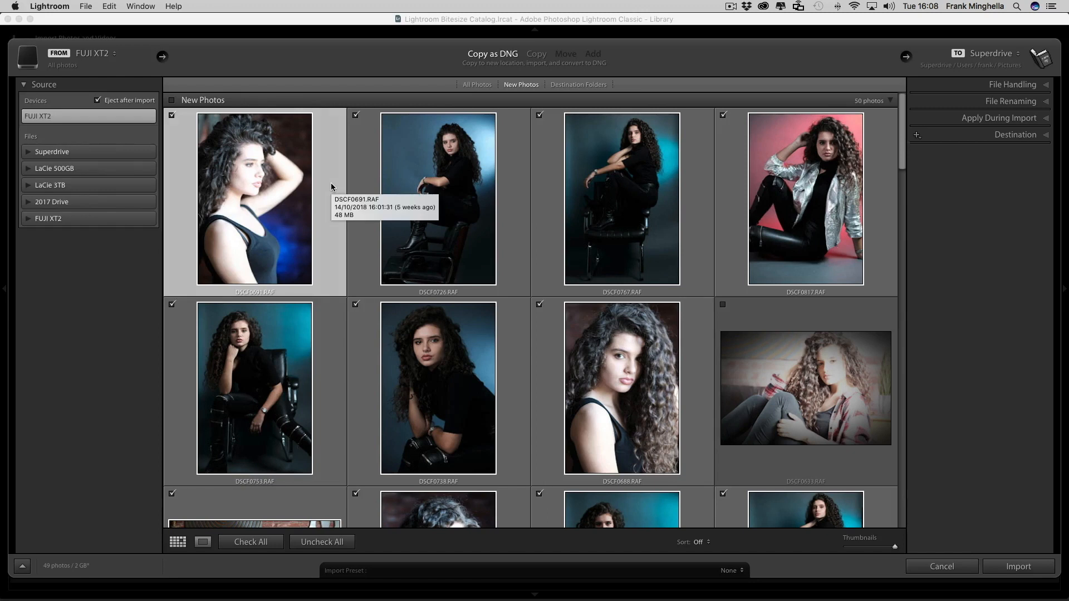
{"action": "double_click", "coordinate": [331, 183]}
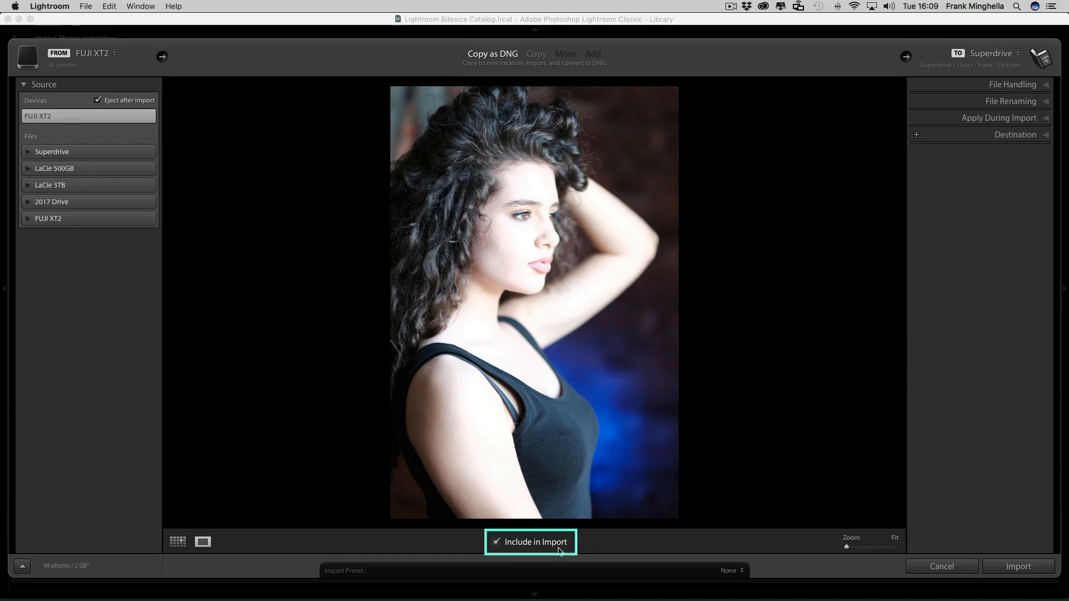
{"action": "left_click", "coordinate": [496, 543]}
{"action": "left_click", "coordinate": [496, 543]}
{"action": "key", "text": "Right"}
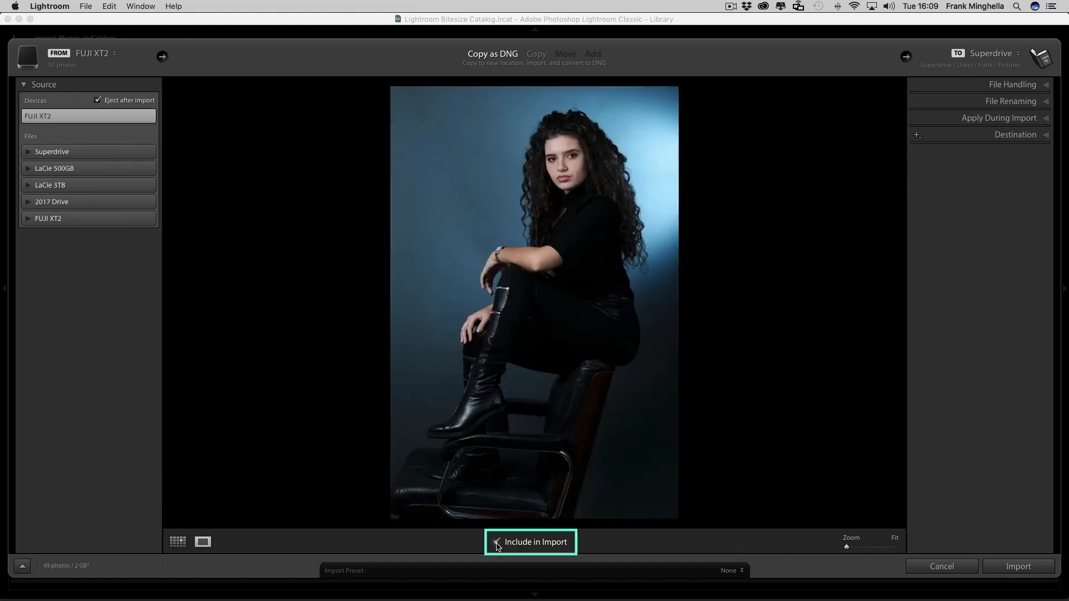
{"action": "key", "text": "Right"}
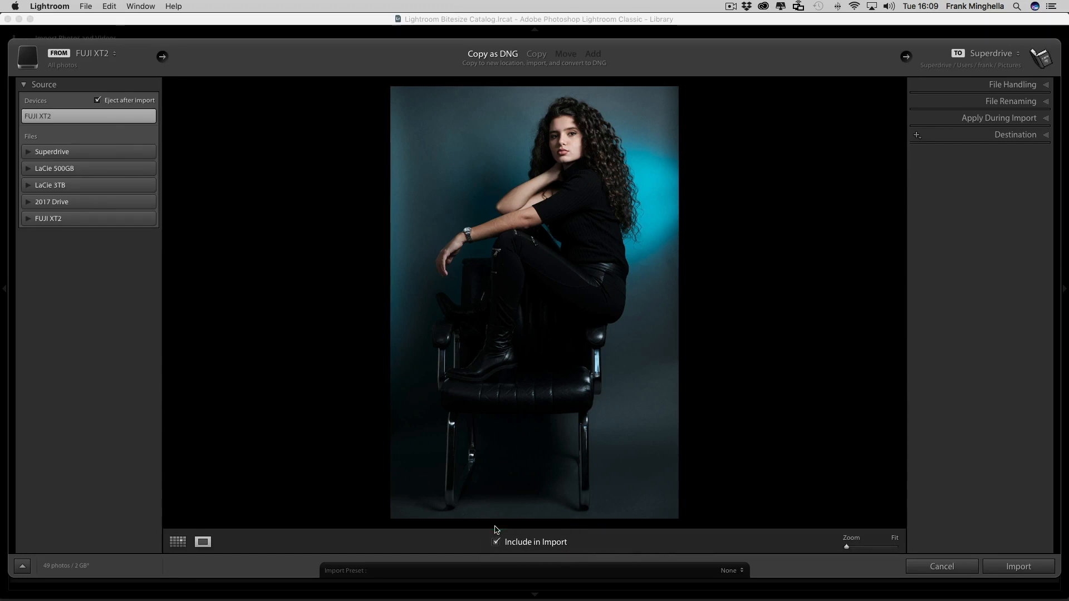
{"action": "key", "text": "g"}
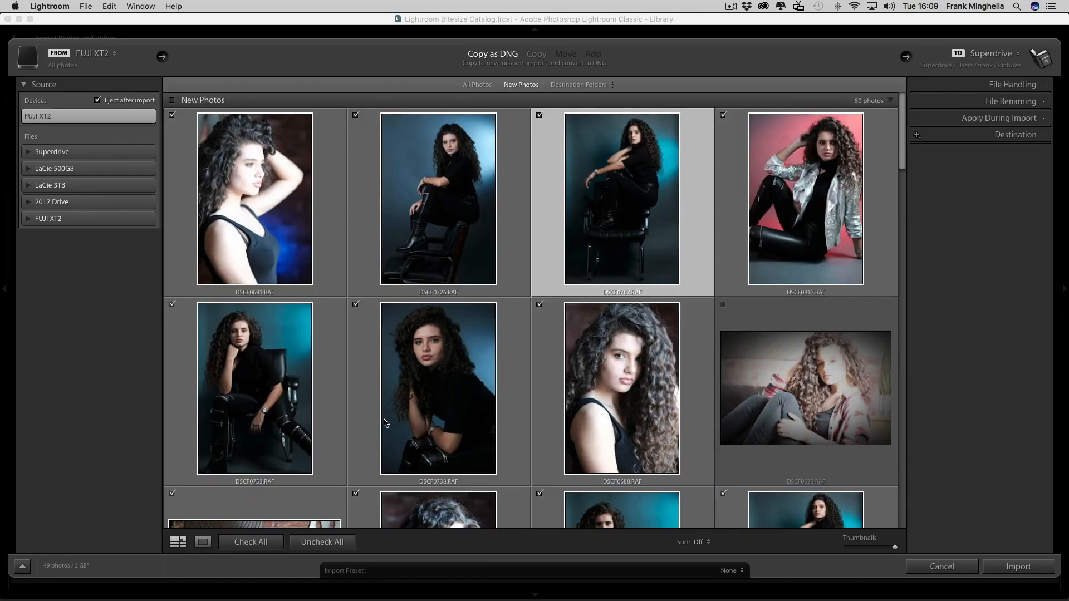
{"action": "scroll", "coordinate": [386, 423], "scroll_direction": "down", "scroll_amount": 1}
{"action": "scroll", "coordinate": [386, 423], "scroll_direction": "up", "scroll_amount": 1}
{"action": "mouse_move", "coordinate": [691, 411]}
{"action": "scroll", "coordinate": [543, 343], "scroll_direction": "down", "scroll_amount": 2}
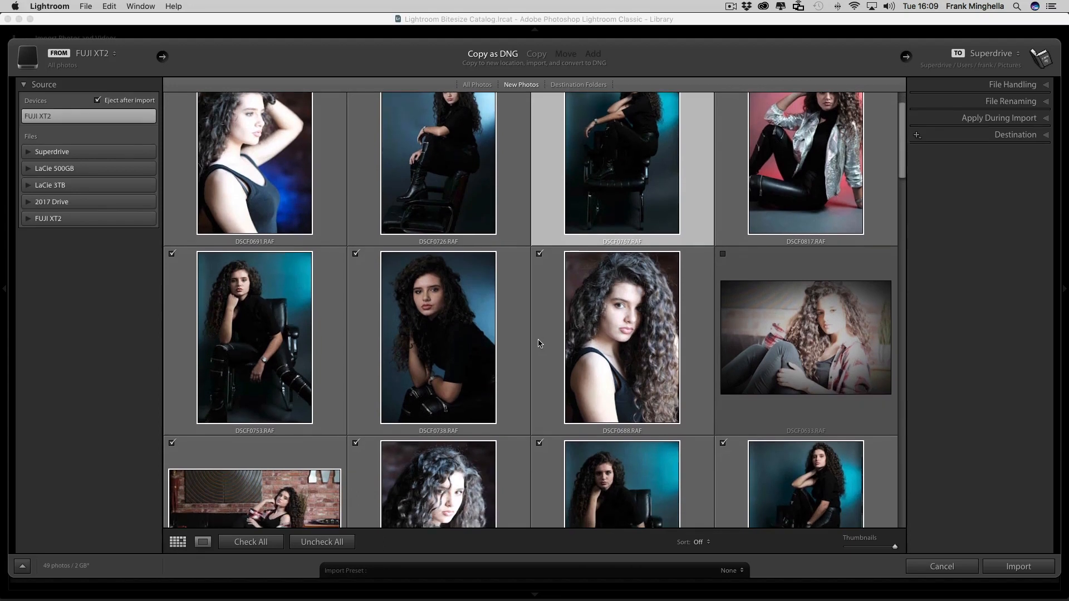
{"action": "scroll", "coordinate": [539, 343], "scroll_direction": "up", "scroll_amount": 2}
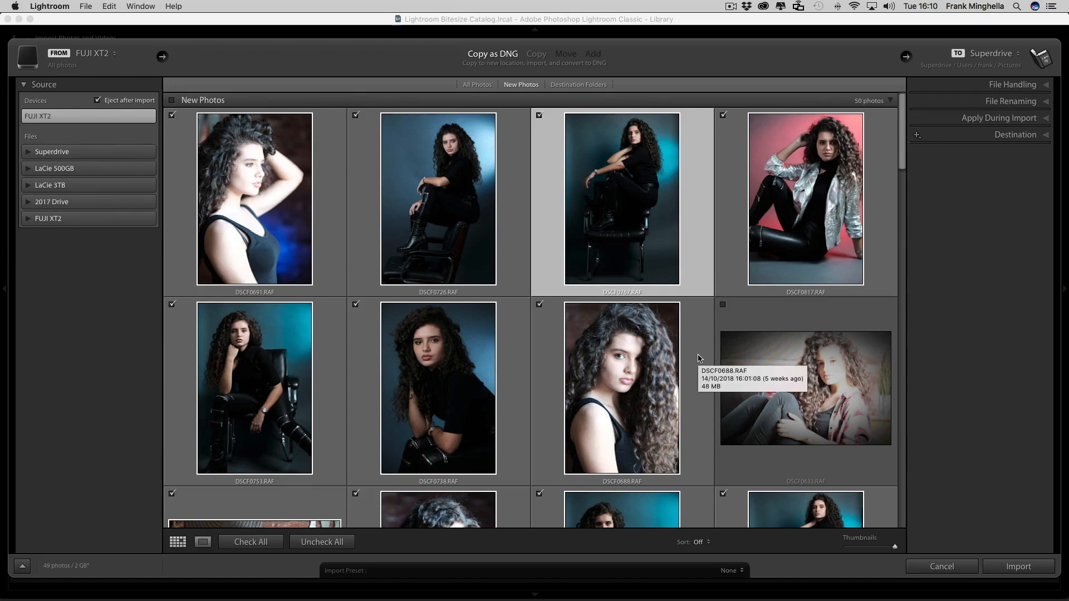
{"action": "scroll", "coordinate": [710, 345], "scroll_direction": "down", "scroll_amount": 1}
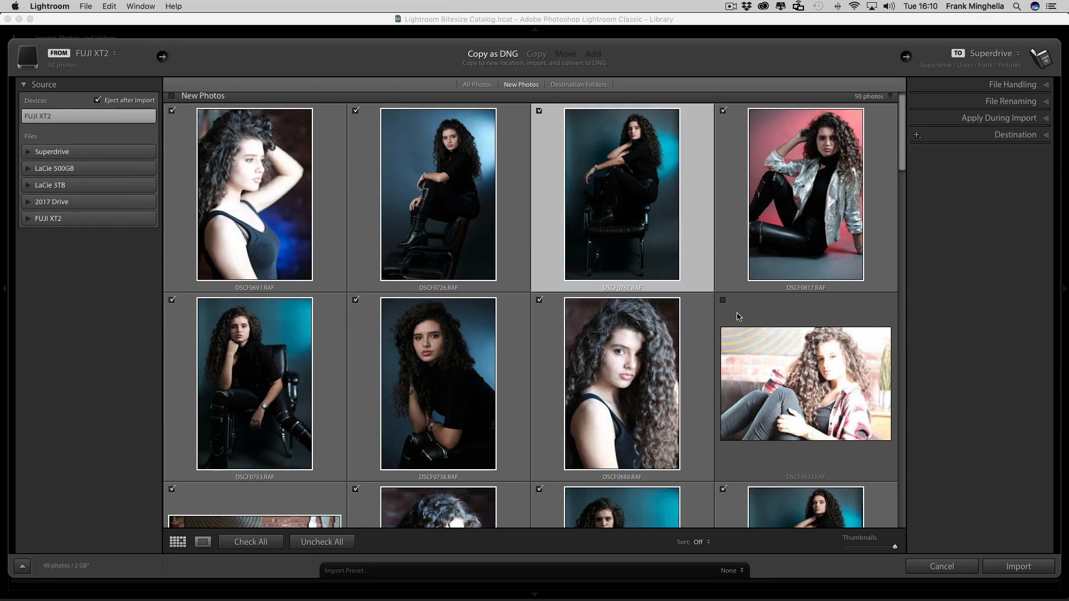
{"action": "mouse_move", "coordinate": [737, 316]}
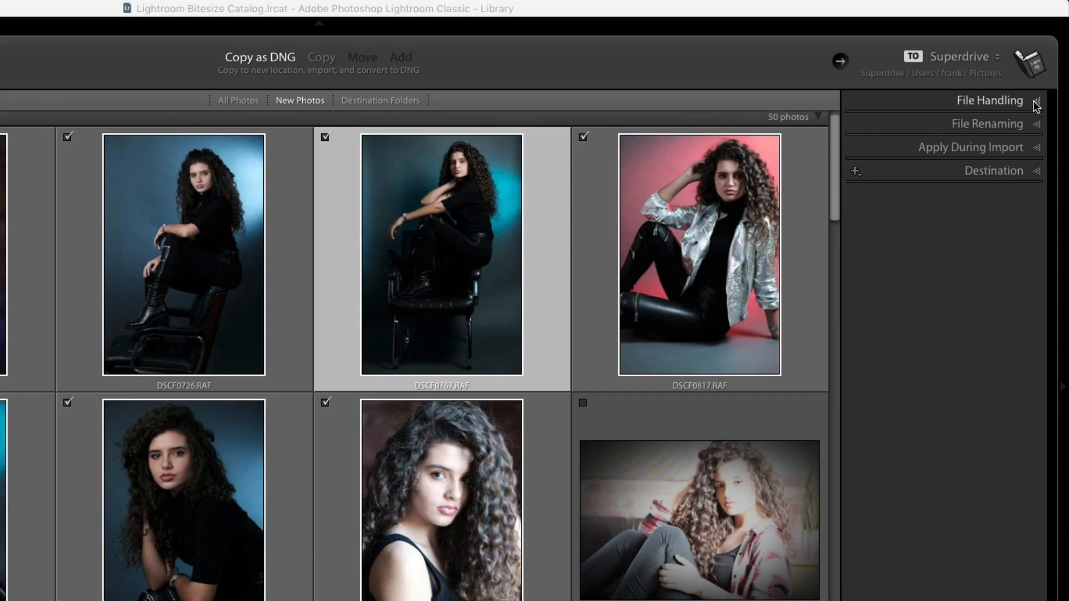
- In File Handling, build Standard previews and skip suspected duplicates for the DNG import
{"action": "left_click", "coordinate": [1033, 102]}
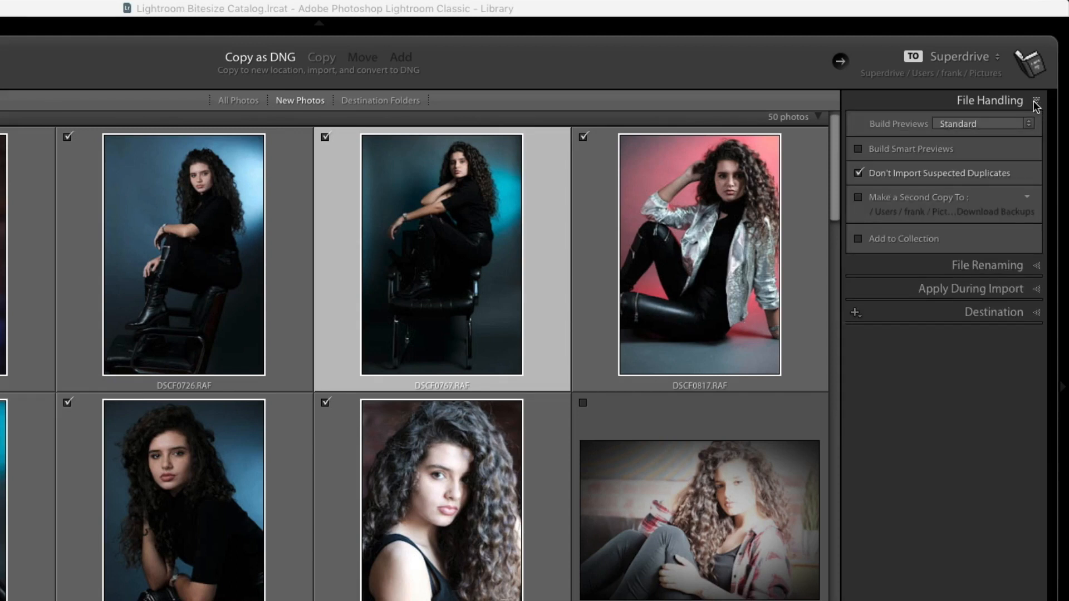
{"action": "left_click", "coordinate": [986, 125]}
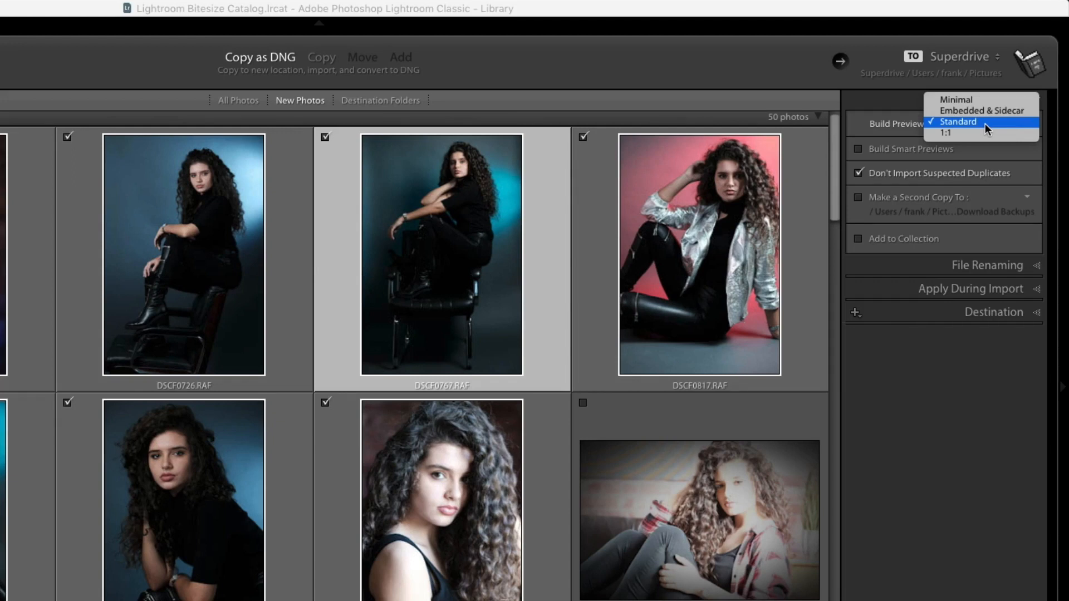
{"action": "left_click", "coordinate": [985, 123]}
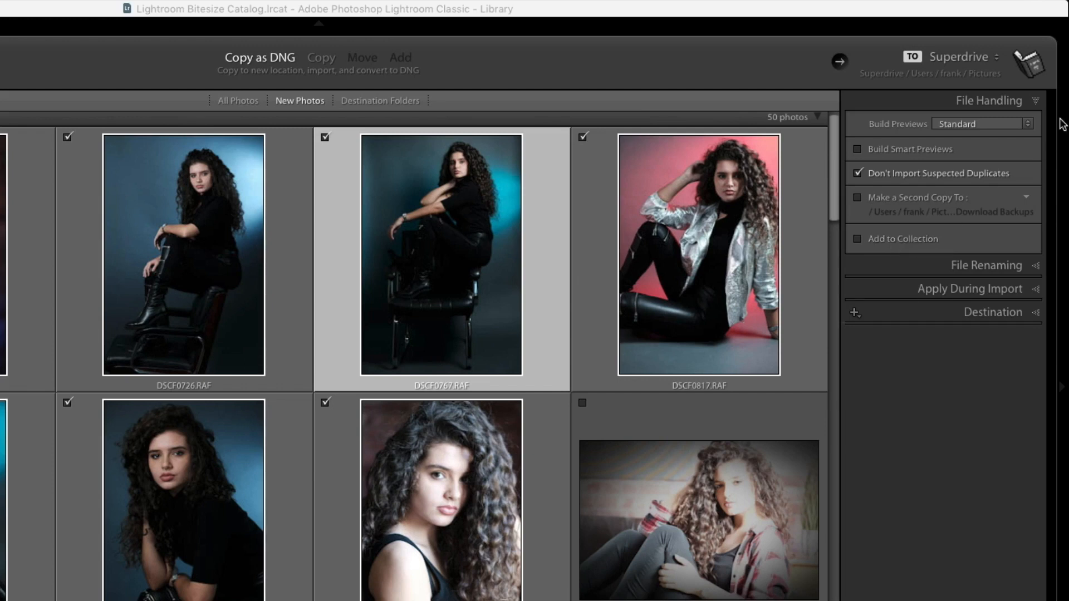
- Turn on file renaming and list the naming templates, with Date and Title in use
{"action": "left_click", "coordinate": [1037, 102]}
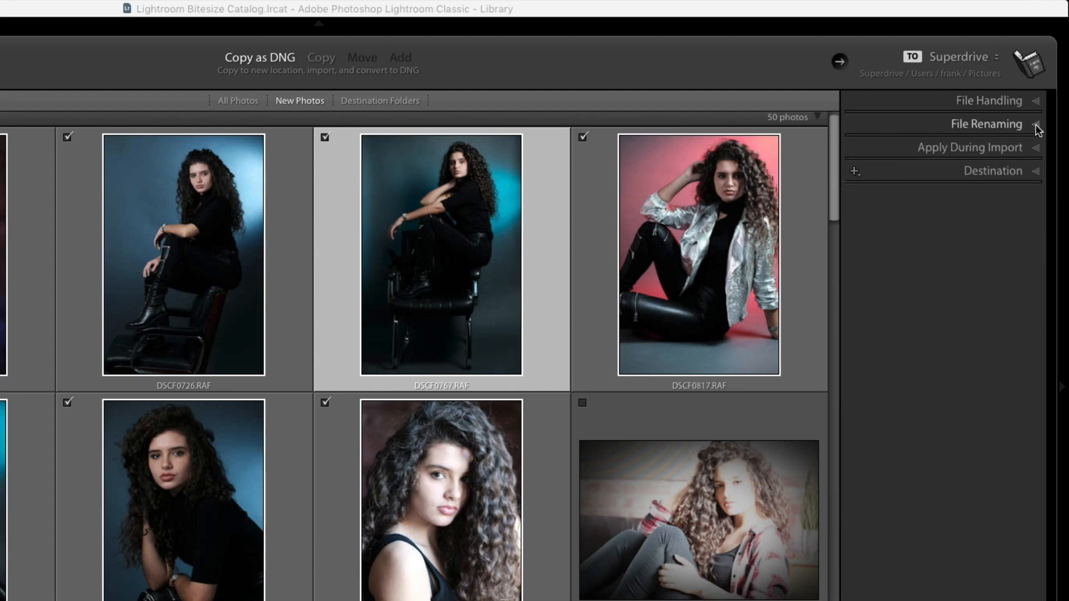
{"action": "left_click", "coordinate": [1037, 127]}
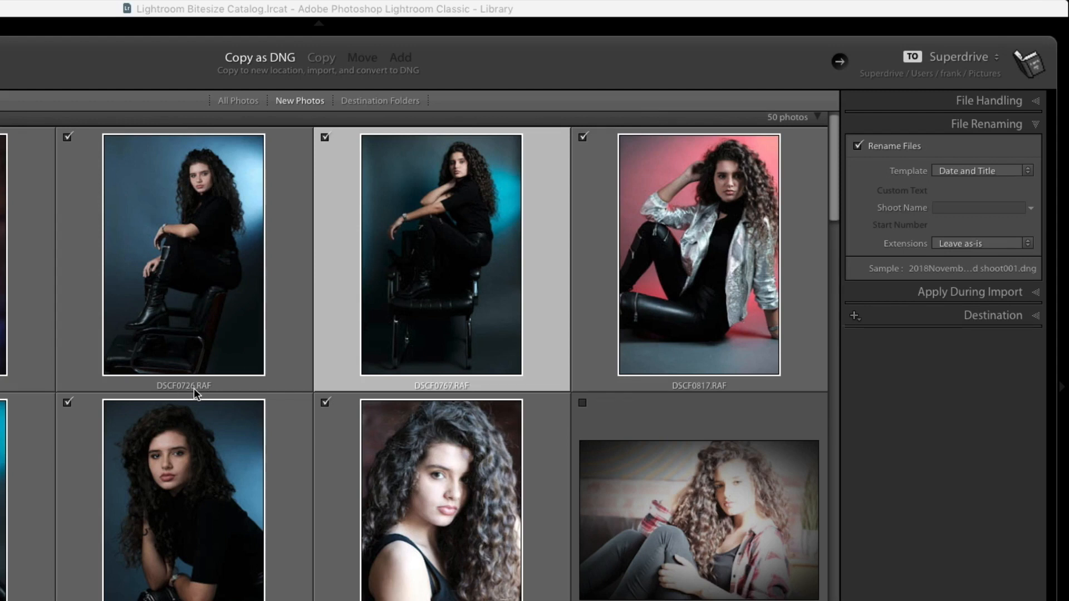
{"action": "mouse_move", "coordinate": [194, 389]}
{"action": "left_click", "coordinate": [973, 168]}
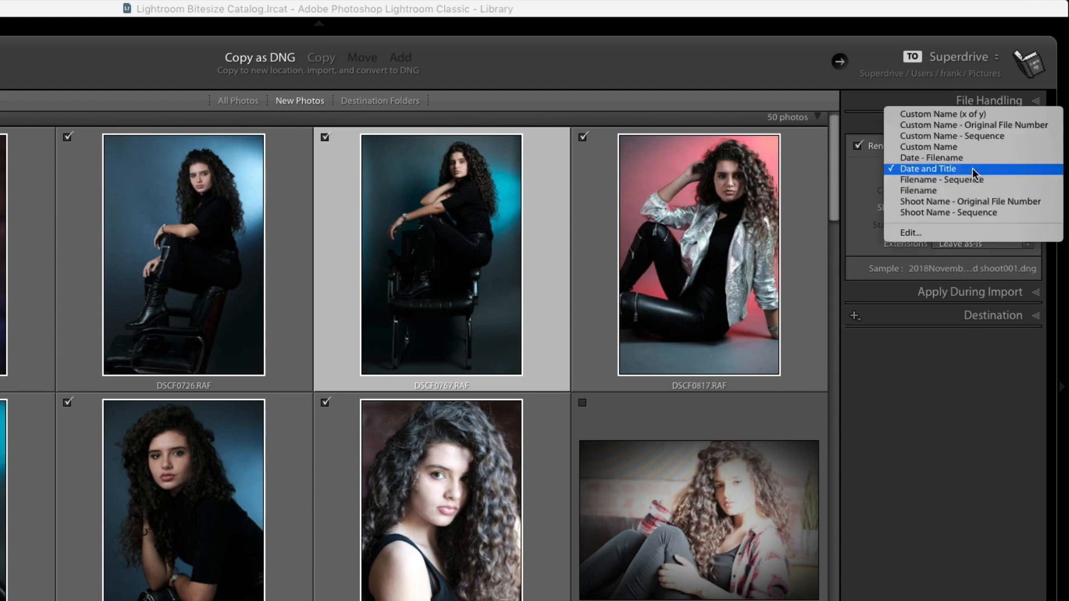
{"action": "left_click", "coordinate": [921, 233]}
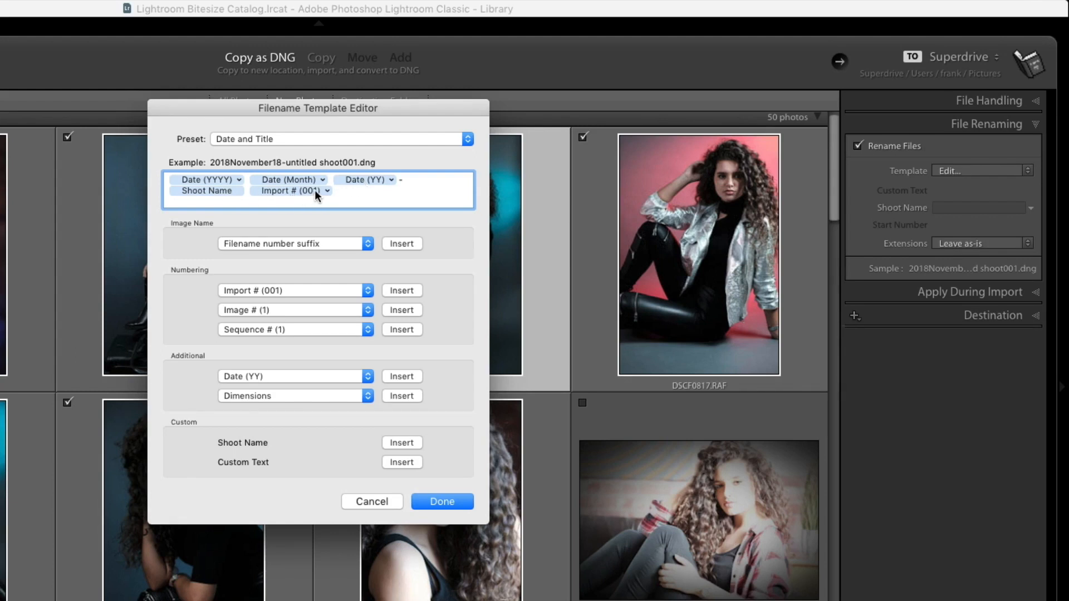
{"action": "left_click", "coordinate": [296, 189]}
{"action": "left_click", "coordinate": [376, 502]}
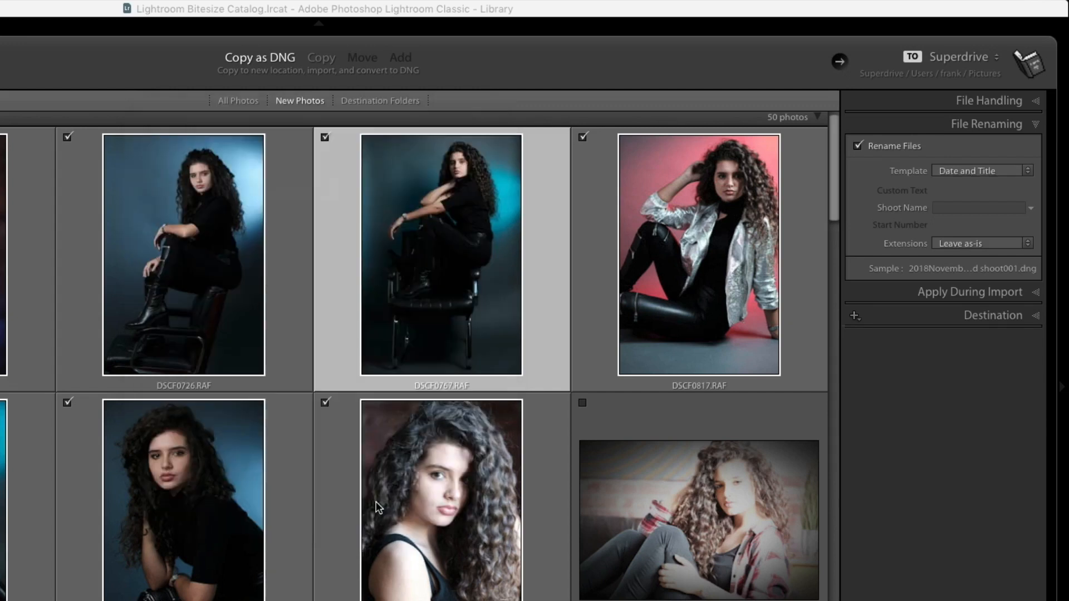
- Enter the model's first name as the shoot name, with no trailing space, so files end 001.dng
{"action": "left_click", "coordinate": [958, 207]}
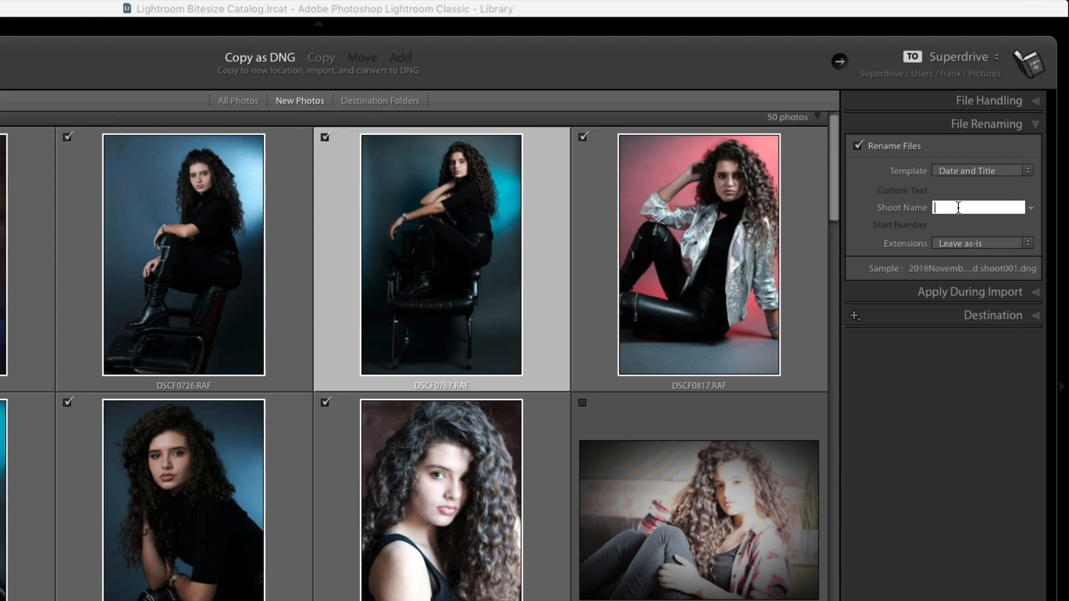
{"action": "type", "text": "Sophie"}
{"action": "key", "text": "BackSpace"}
{"action": "left_click", "coordinate": [1028, 124]}
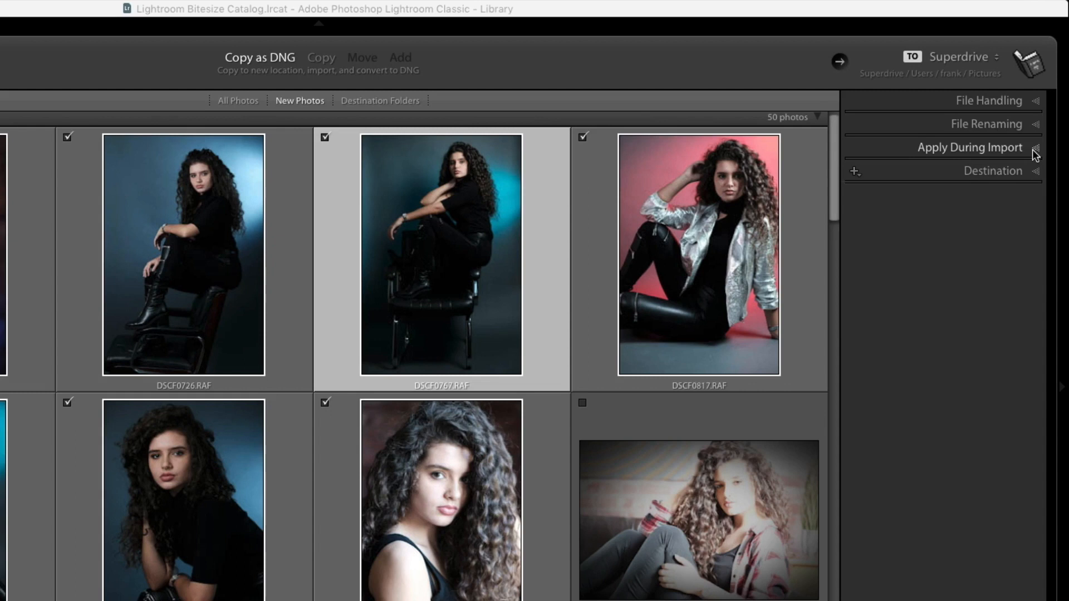
- Expand Apply During Import and keep the Develop Settings preset at None
{"action": "left_click", "coordinate": [1036, 149]}
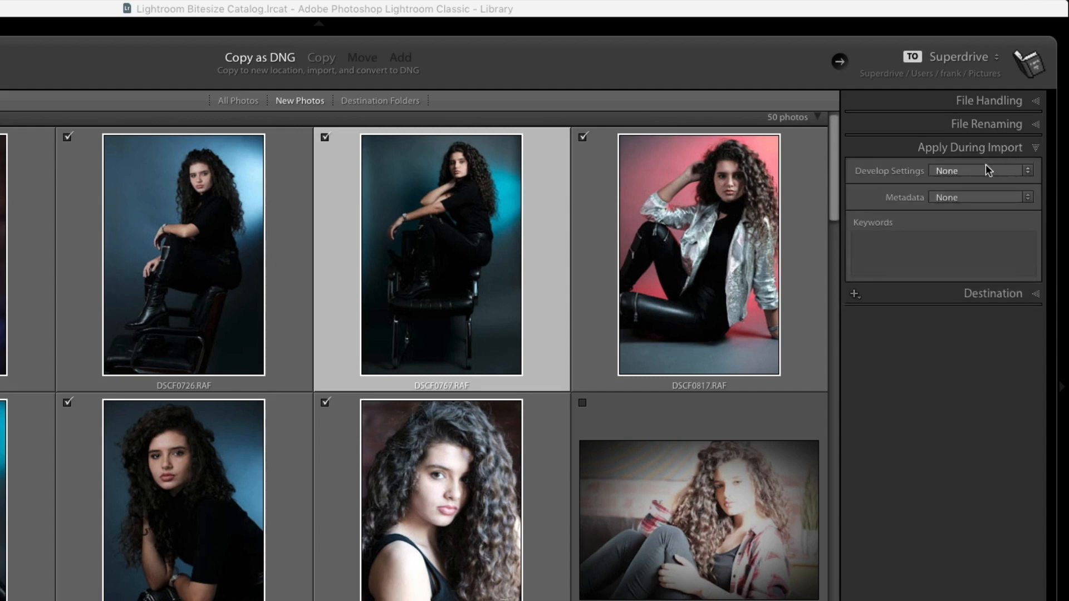
{"action": "left_click", "coordinate": [973, 173]}
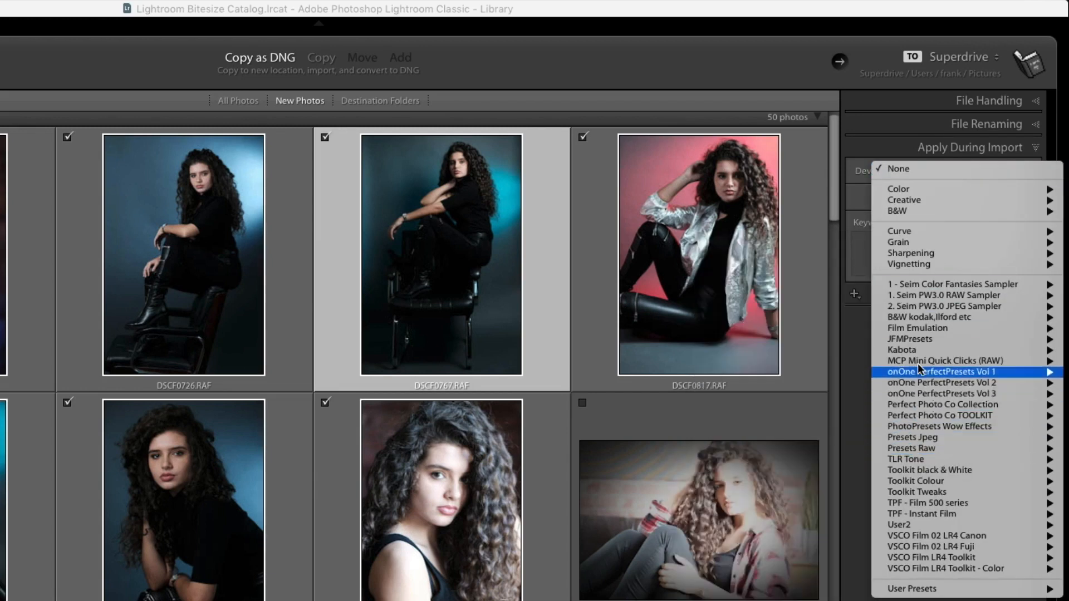
{"action": "mouse_move", "coordinate": [930, 251]}
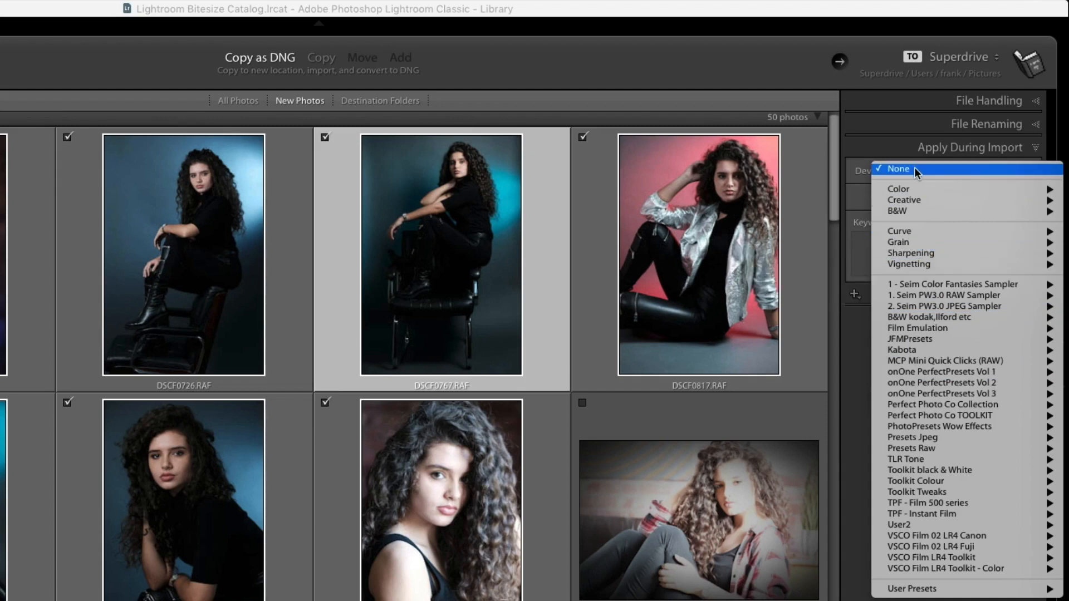
{"action": "left_click", "coordinate": [915, 167]}
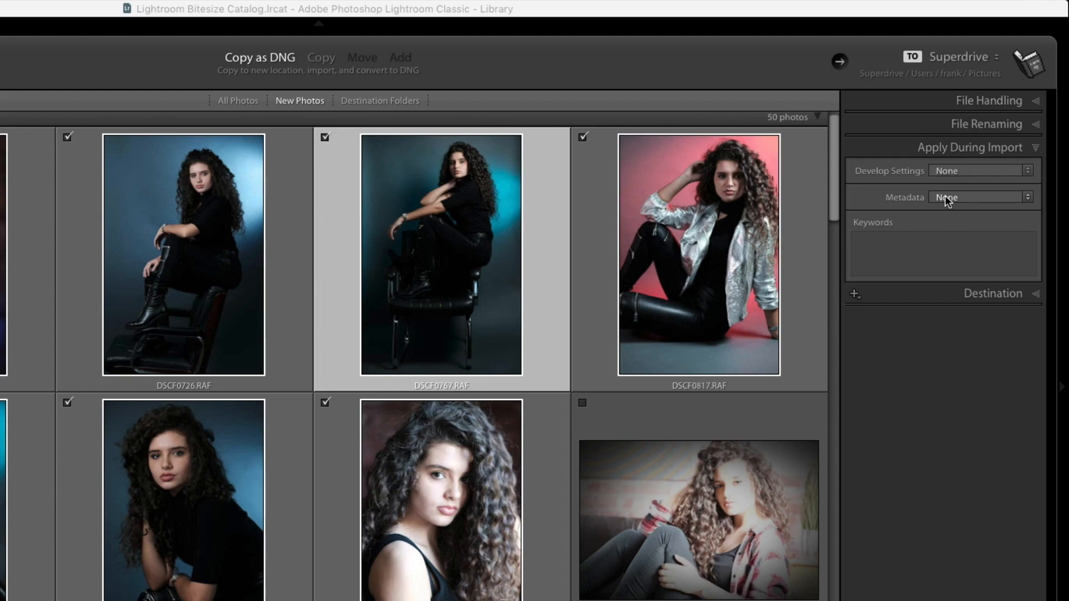
{"action": "left_click", "coordinate": [947, 200]}
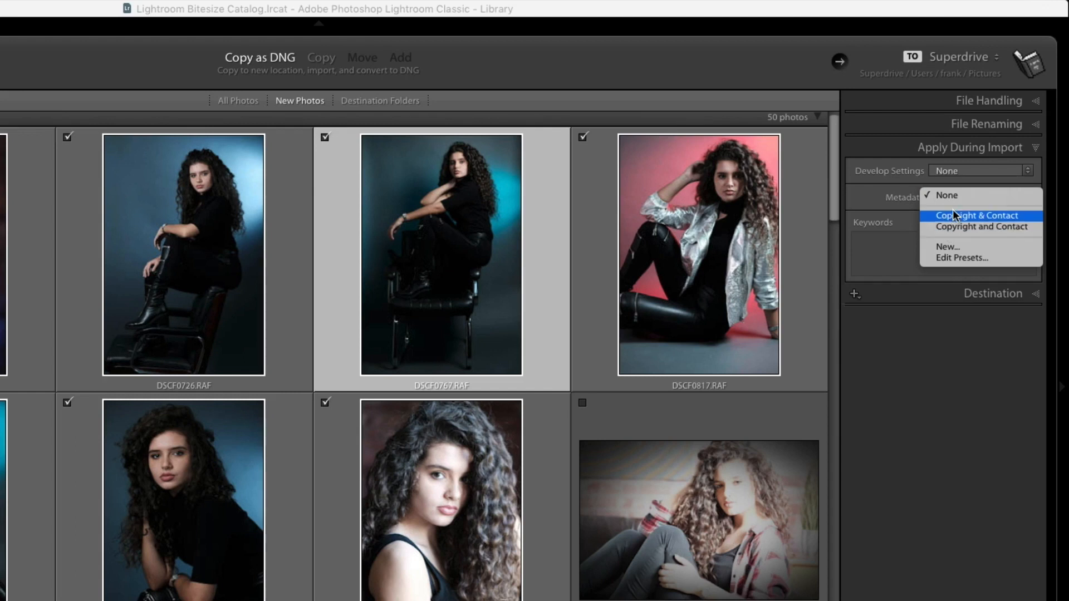
{"action": "left_click", "coordinate": [948, 258]}
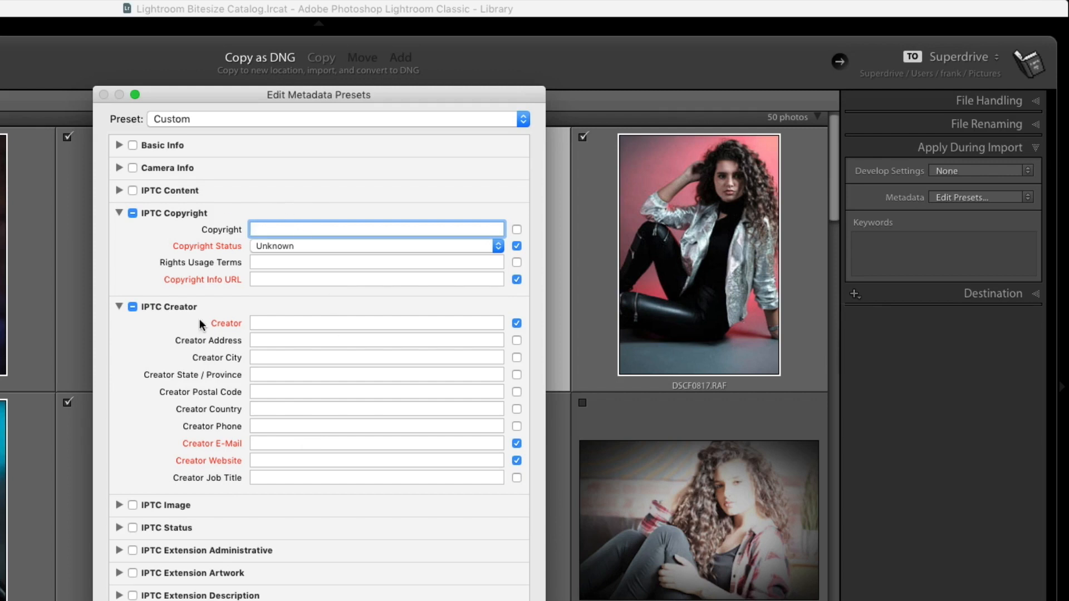
{"action": "left_click", "coordinate": [504, 600]}
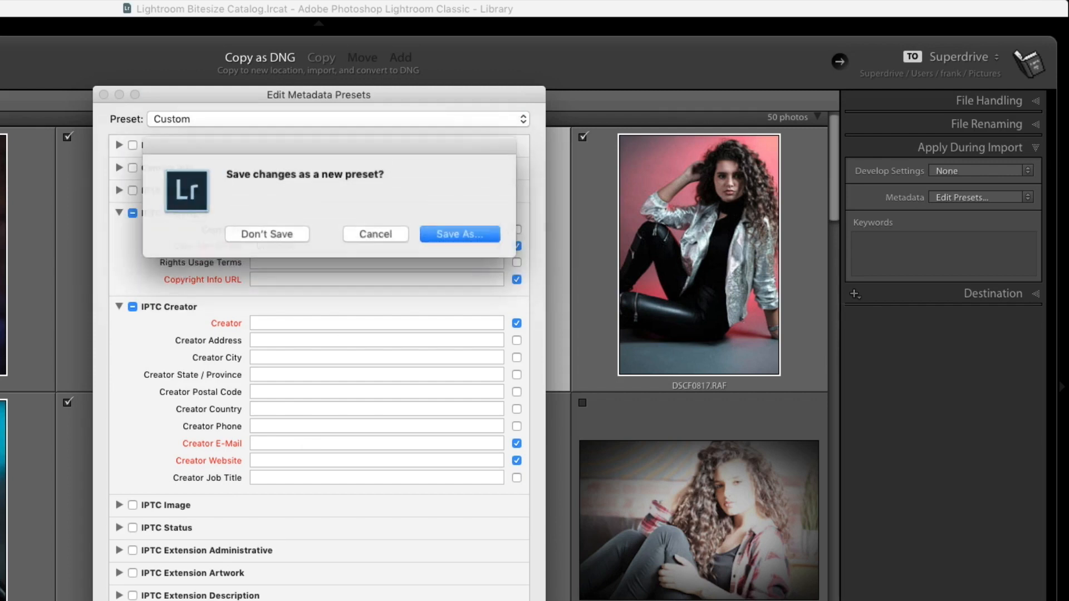
{"action": "left_click", "coordinate": [267, 234]}
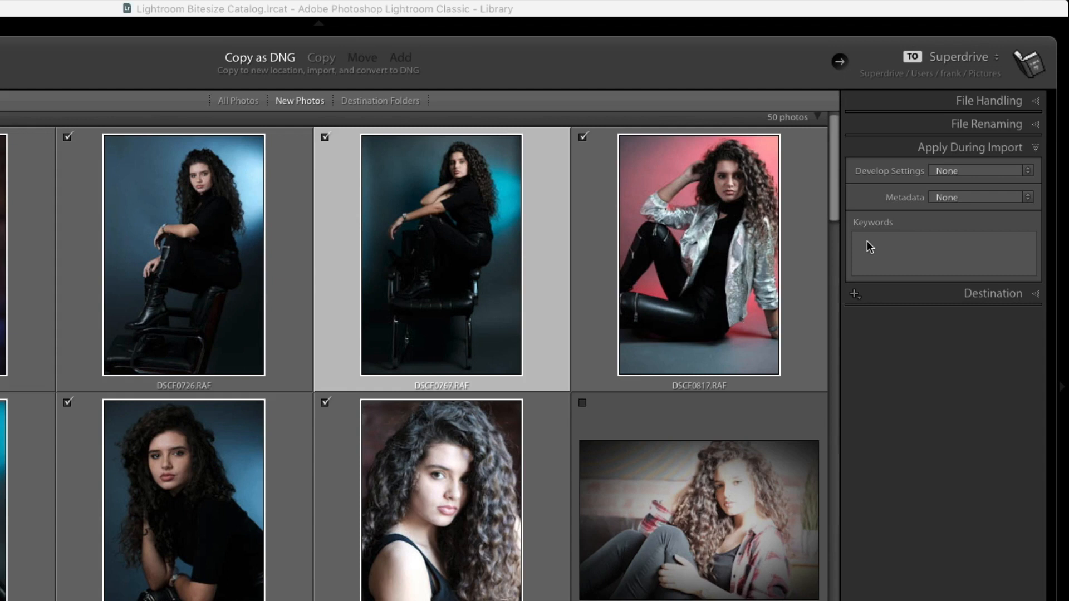
- Add the import keywords 'models' and the model's first name
{"action": "left_click", "coordinate": [867, 241]}
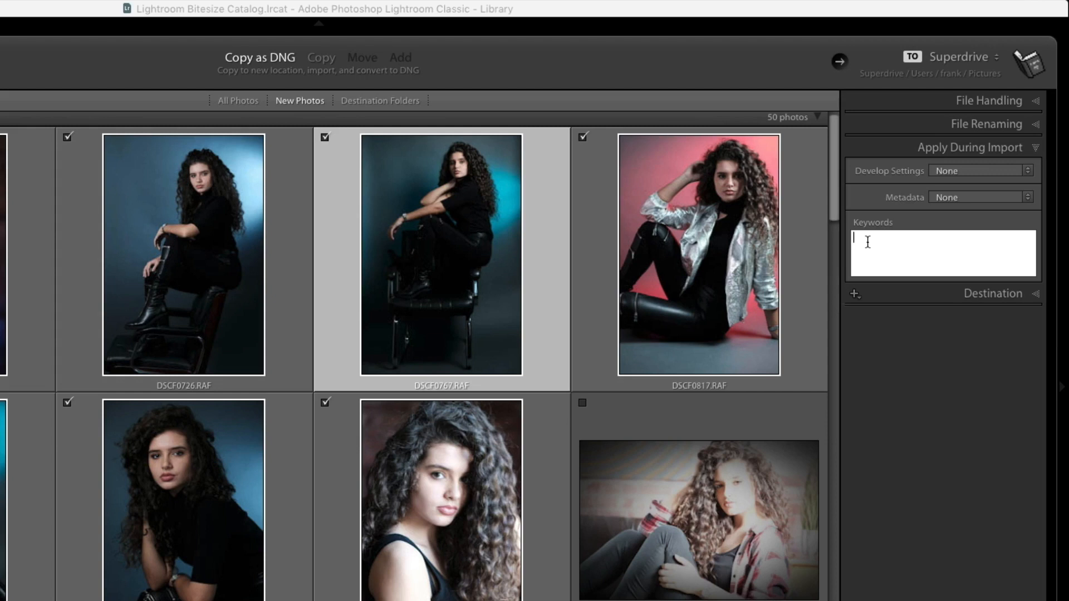
{"action": "type", "text": "Sophie, models"}
{"action": "left_click", "coordinate": [1037, 151]}
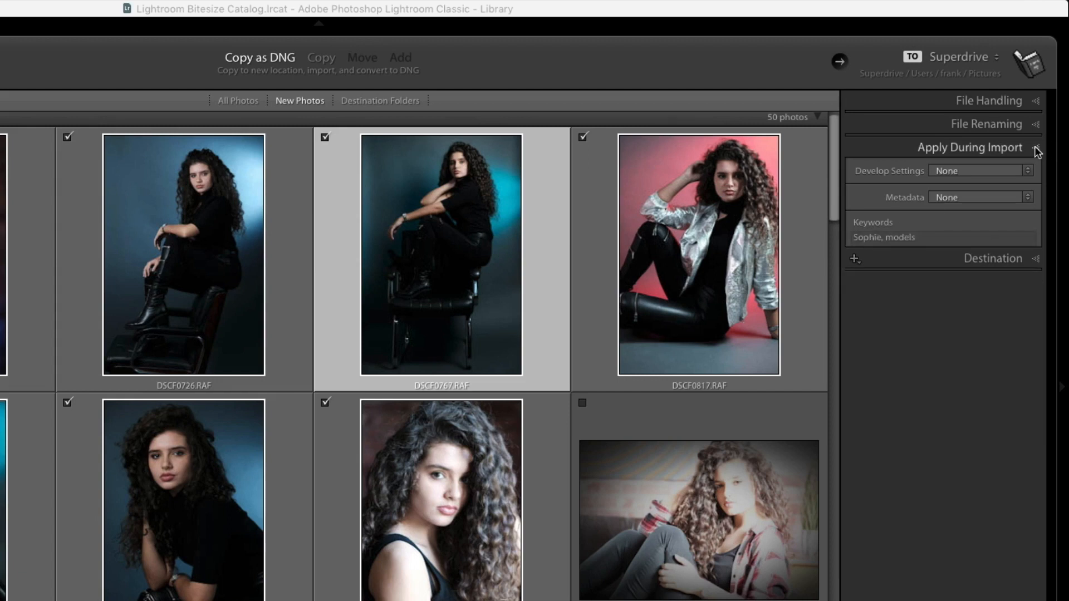
- Set the import destination to Lightroom Bitesize Photographs on LaCie 3TB with Into Subfolder enabled
{"action": "left_click", "coordinate": [1037, 151]}
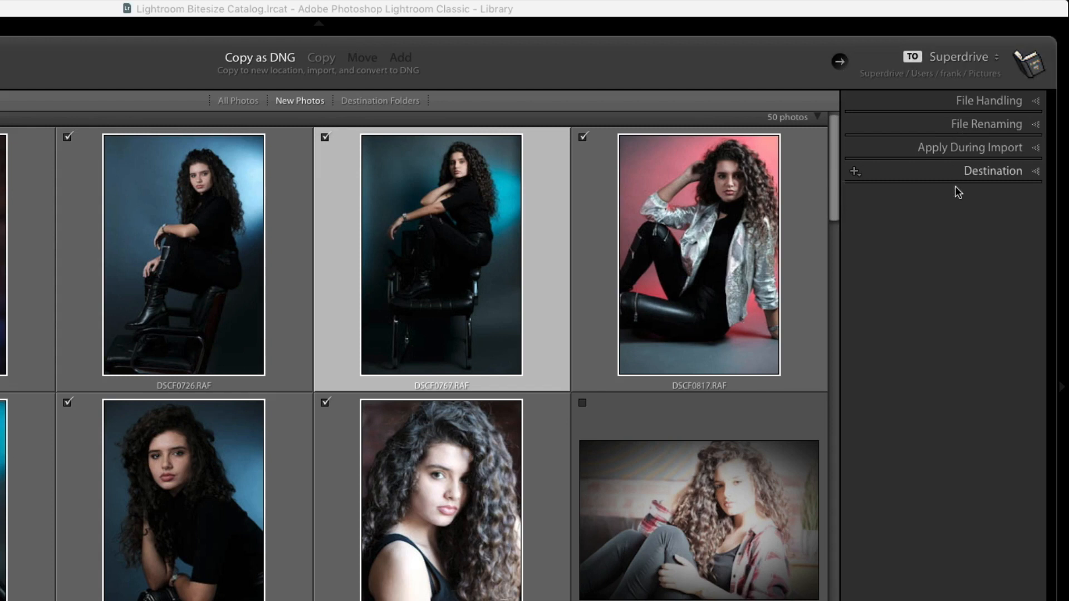
{"action": "left_click", "coordinate": [1037, 174]}
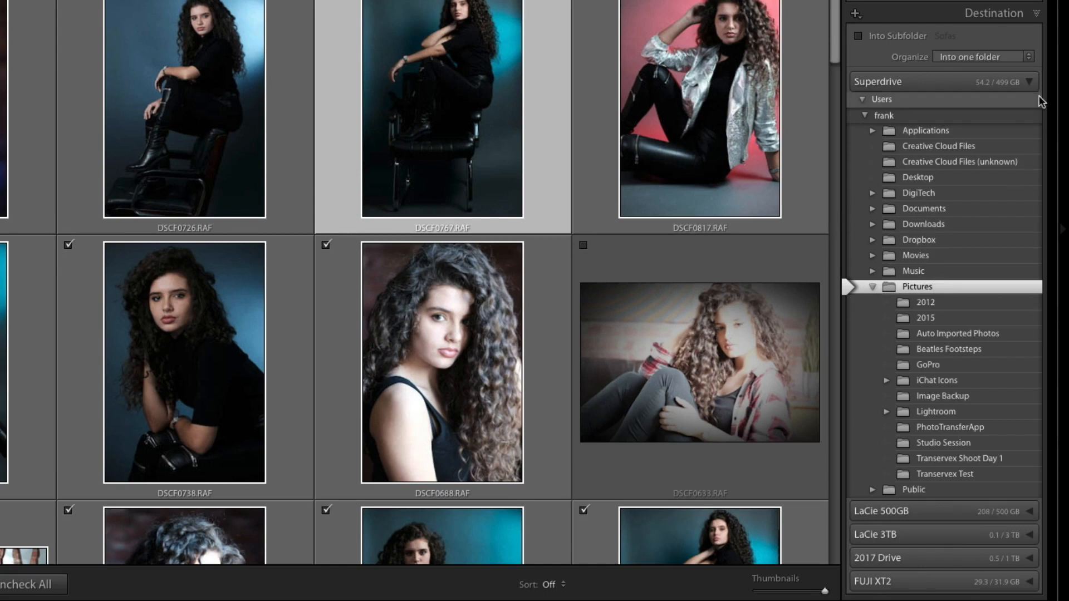
{"action": "left_click", "coordinate": [1029, 83]}
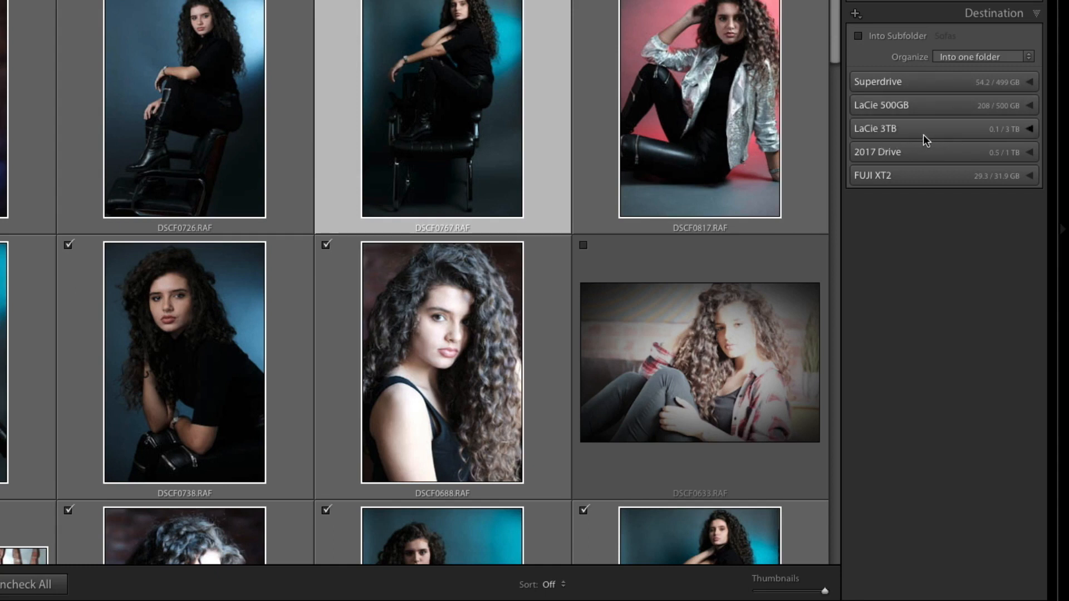
{"action": "left_click", "coordinate": [1030, 129]}
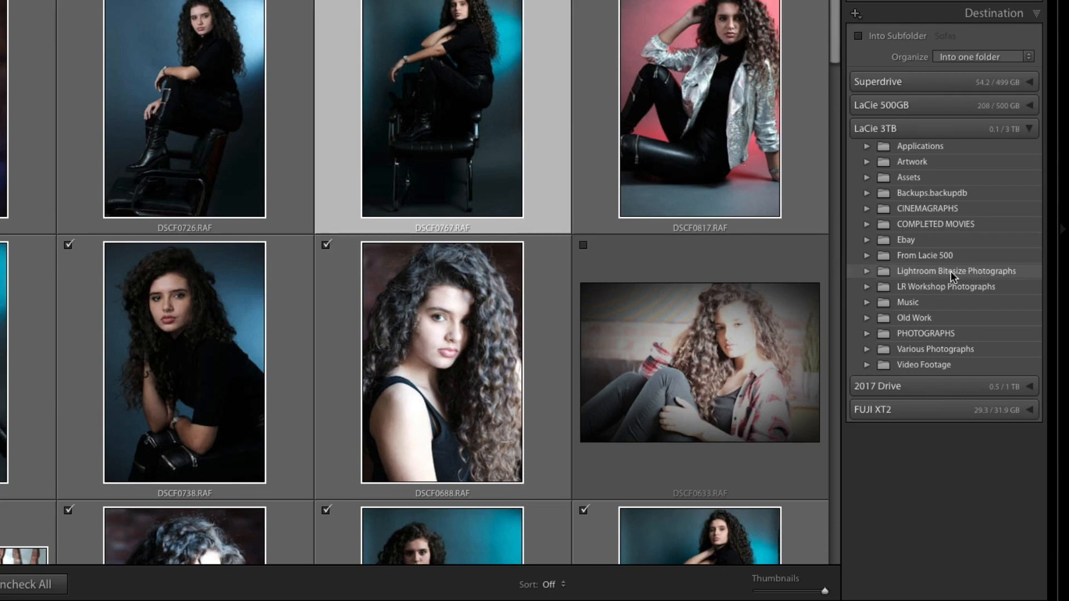
{"action": "left_click", "coordinate": [906, 270]}
{"action": "left_click", "coordinate": [867, 271]}
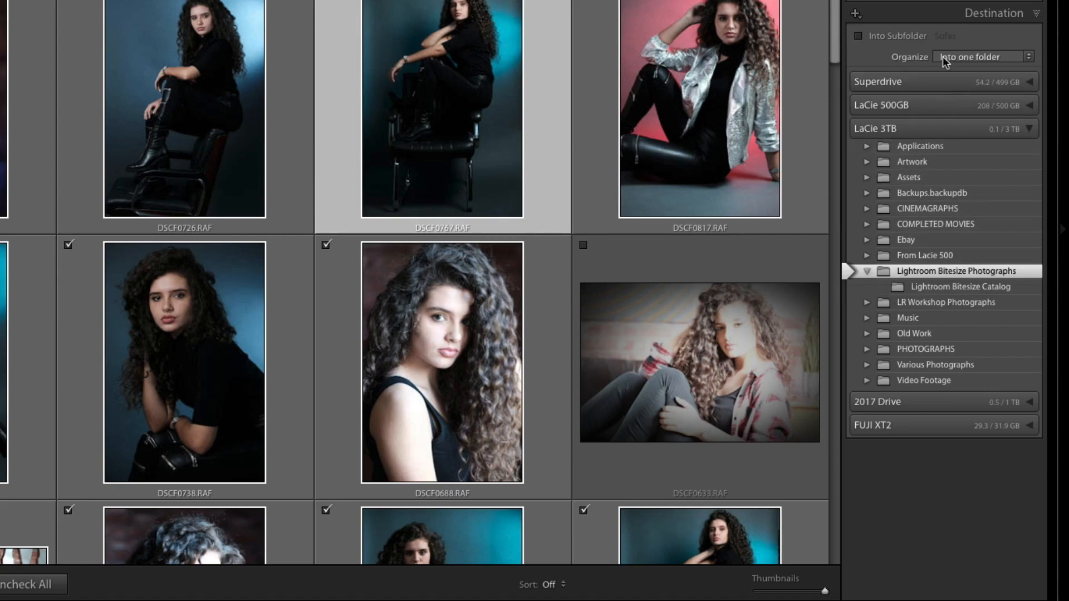
{"action": "left_click", "coordinate": [859, 37]}
- Rename the import subfolder from Sofas to the model's full name
{"action": "left_click", "coordinate": [961, 36]}
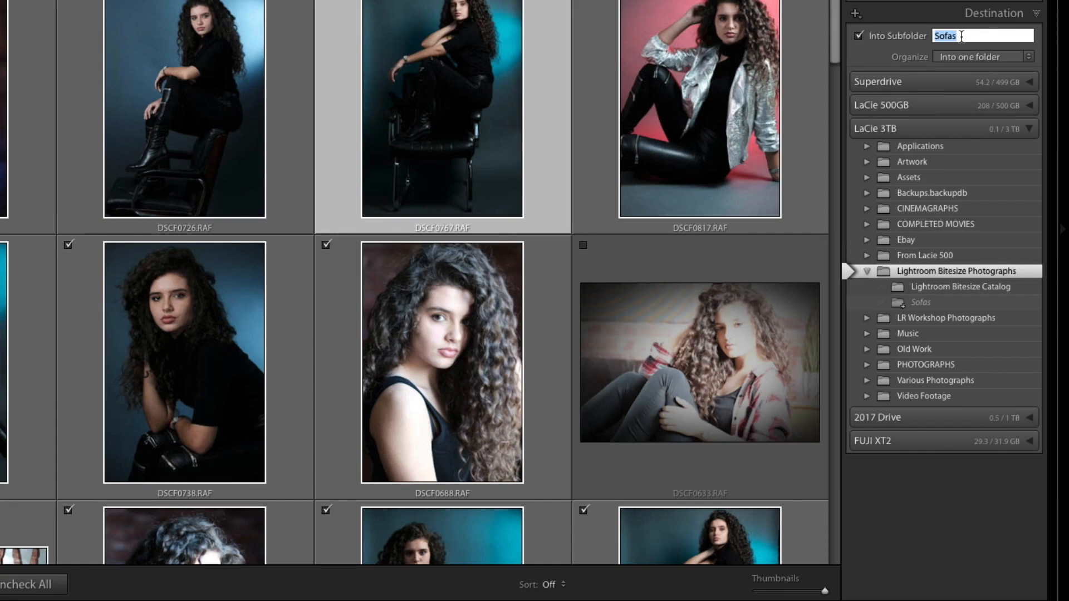
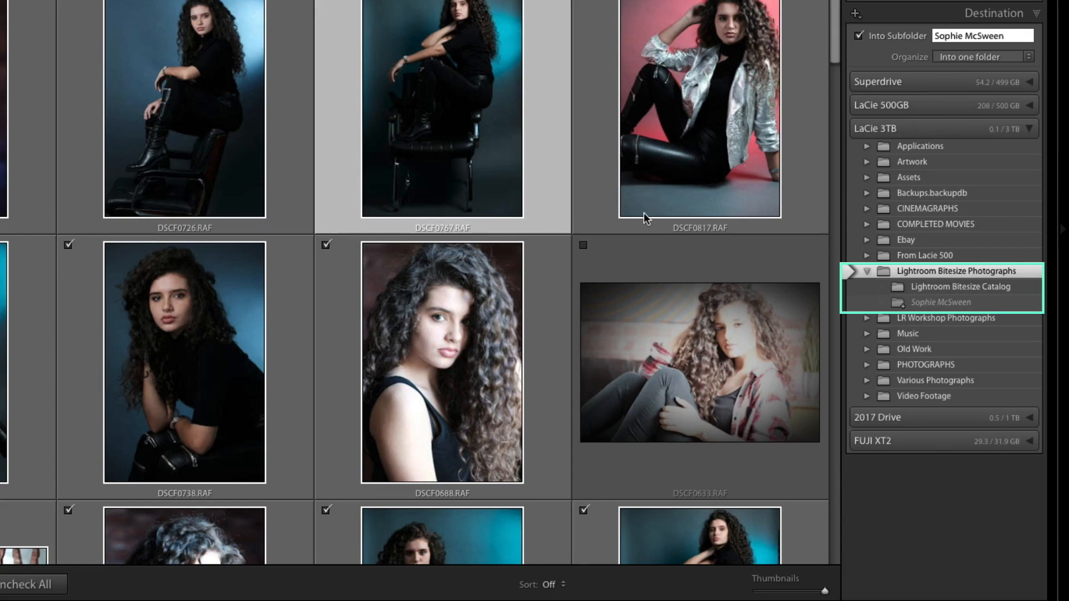
{"action": "mouse_move", "coordinate": [643, 212]}
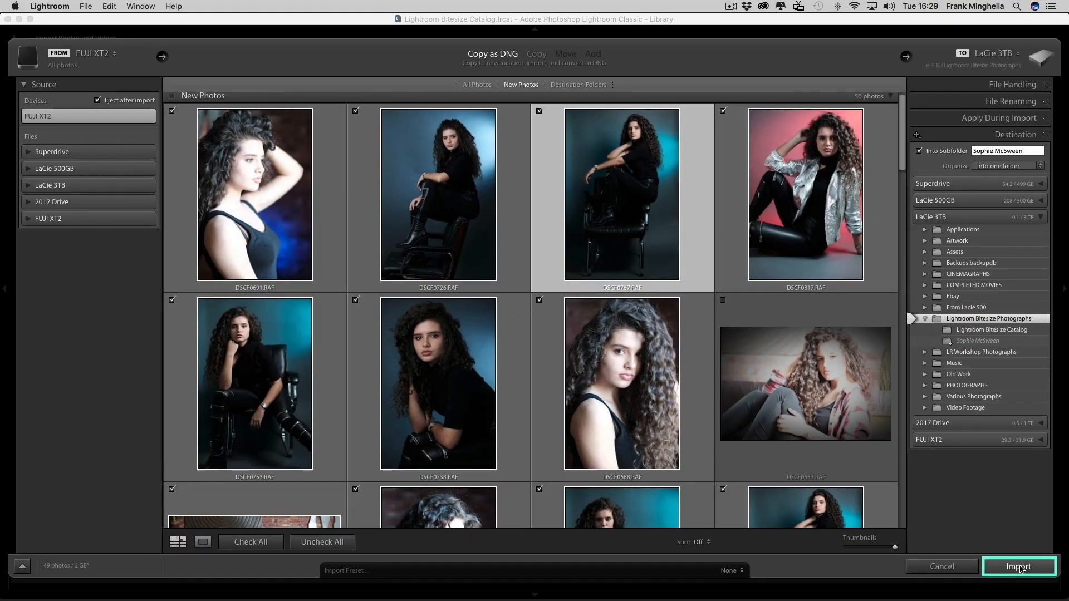
- Import the checked photos and select the close-up portrait, the eighth thumbnail in the grid
{"action": "left_click", "coordinate": [1020, 569]}
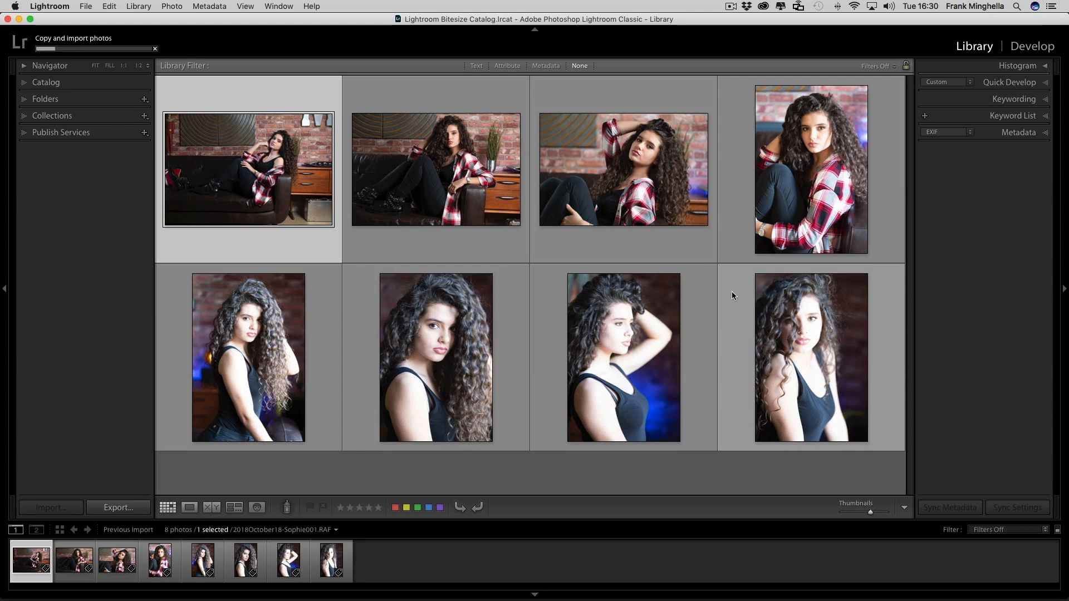
{"action": "left_click", "coordinate": [735, 289]}
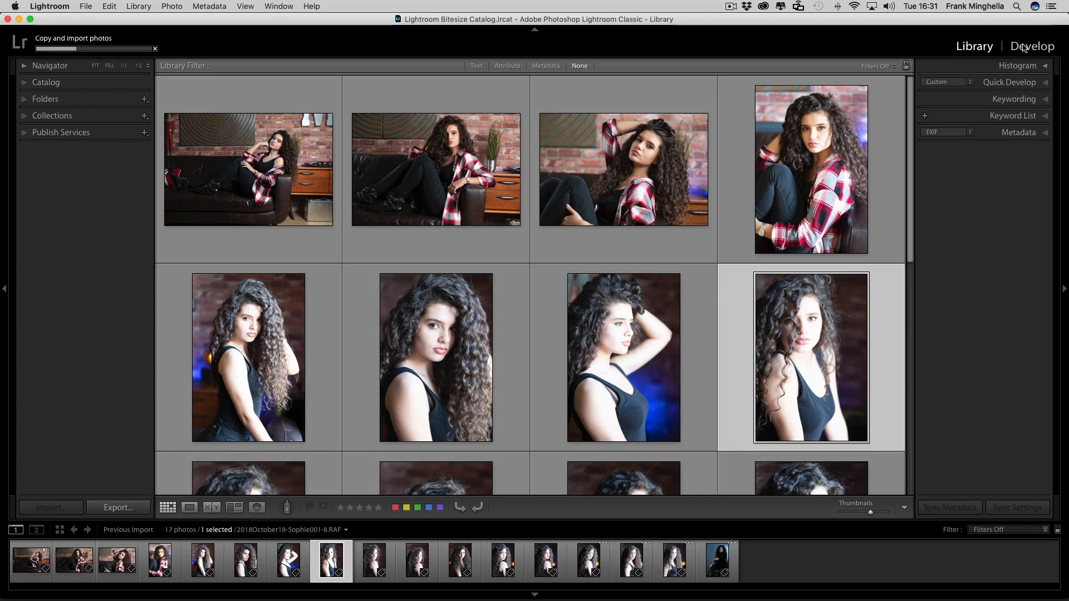
- Open the portrait in Develop, collapse Tone Curve, expand Basic, and set white balance to Auto
{"action": "left_click", "coordinate": [1025, 47]}
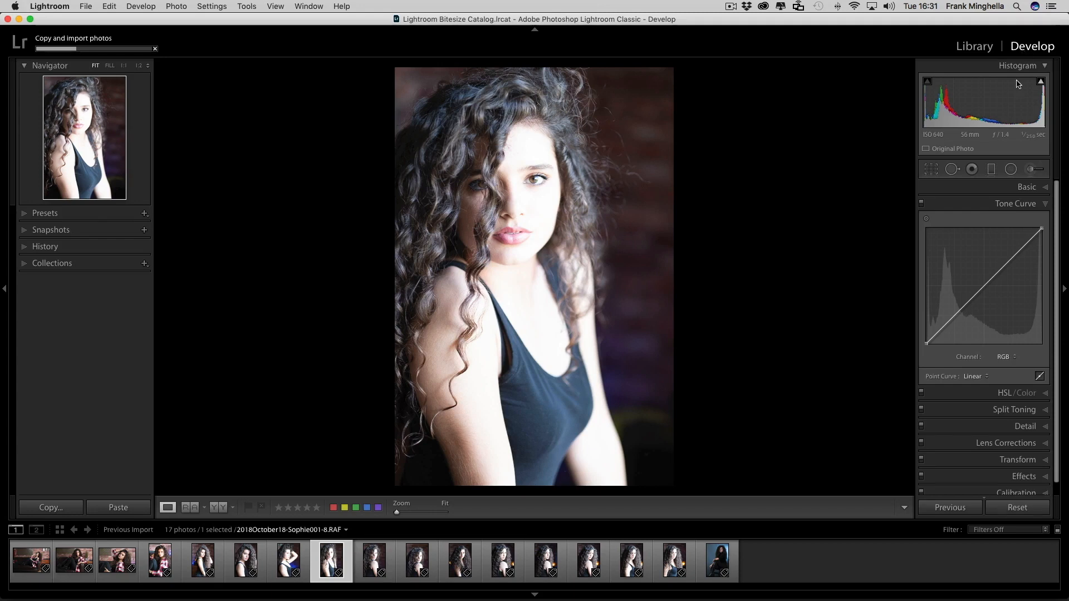
{"action": "left_click", "coordinate": [1046, 200]}
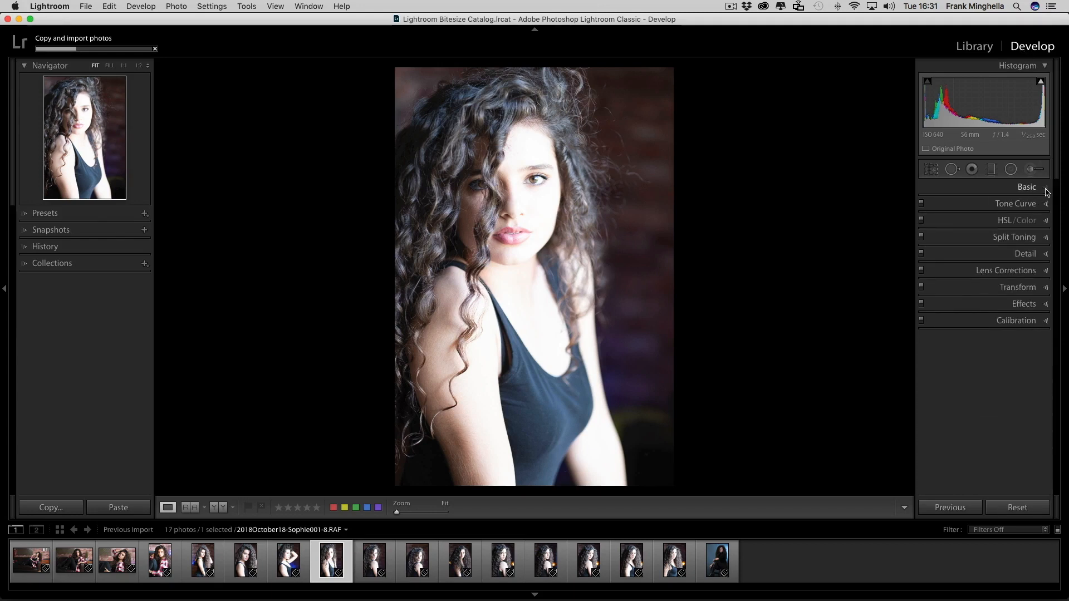
{"action": "left_click", "coordinate": [1045, 187]}
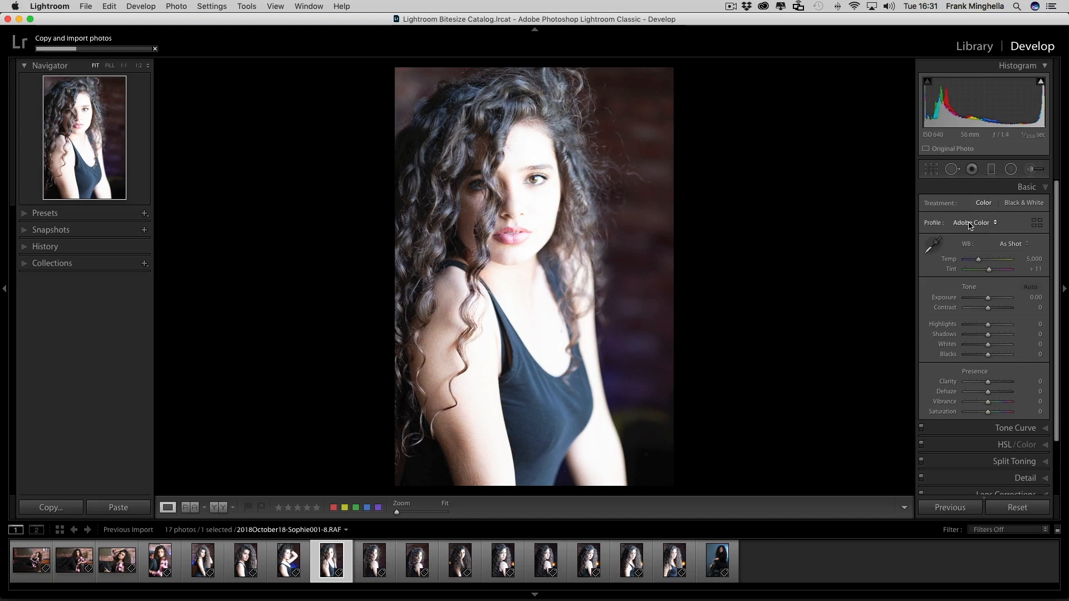
{"action": "left_click", "coordinate": [1011, 245]}
{"action": "left_click", "coordinate": [1009, 251]}
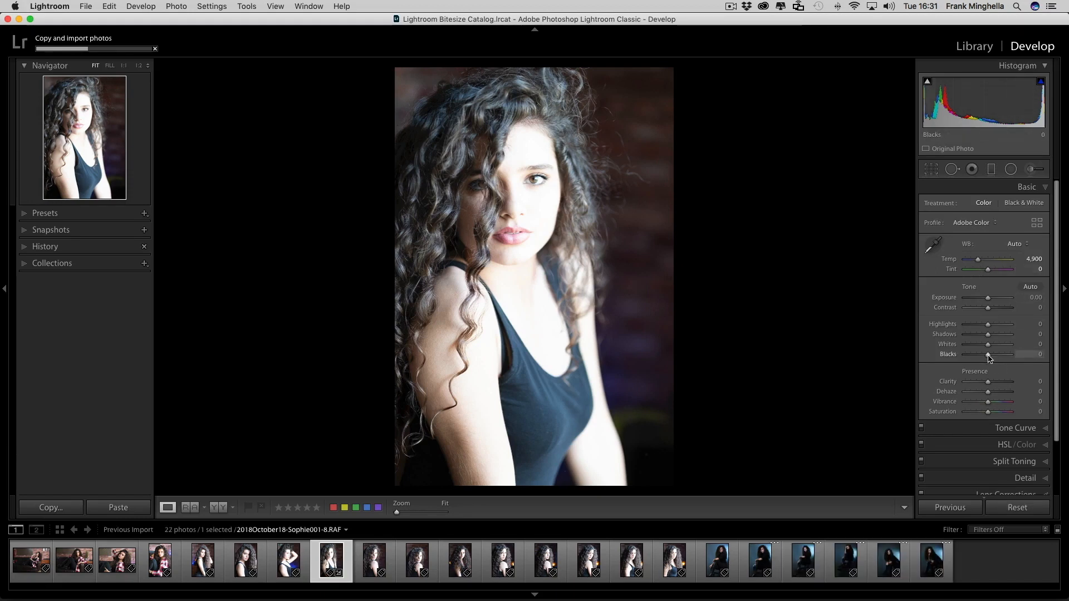
- Adjust the Basic sliders to Blacks −4, Shadows +33, Whites +2, Highlights −42 and Temp 4,658
{"action": "left_click_drag", "start_coordinate": [989, 357], "coordinate": [979, 326]}
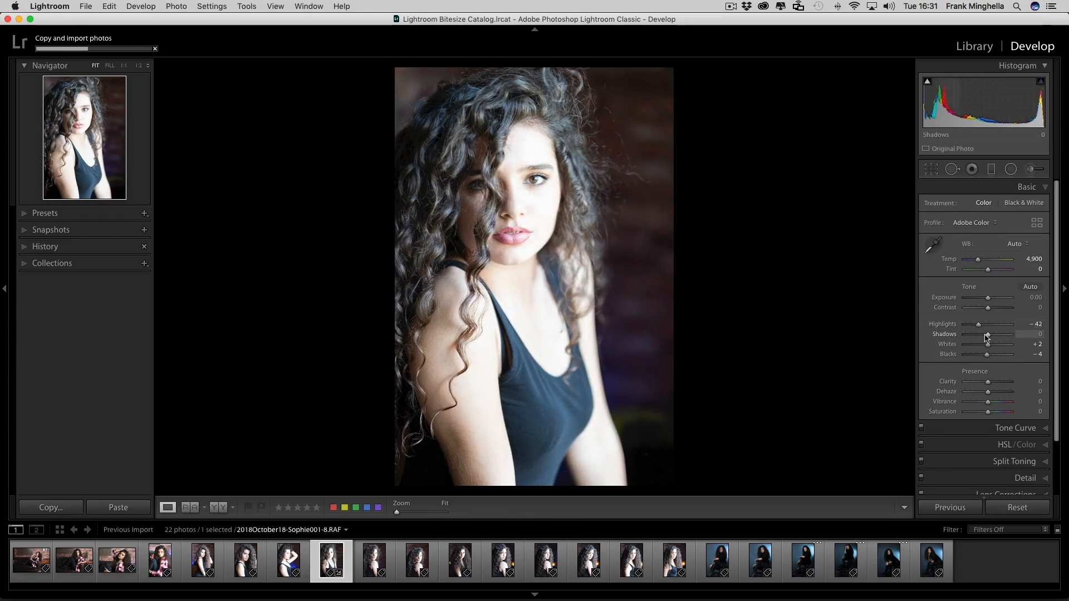
{"action": "left_click_drag", "start_coordinate": [988, 335], "coordinate": [996, 337]}
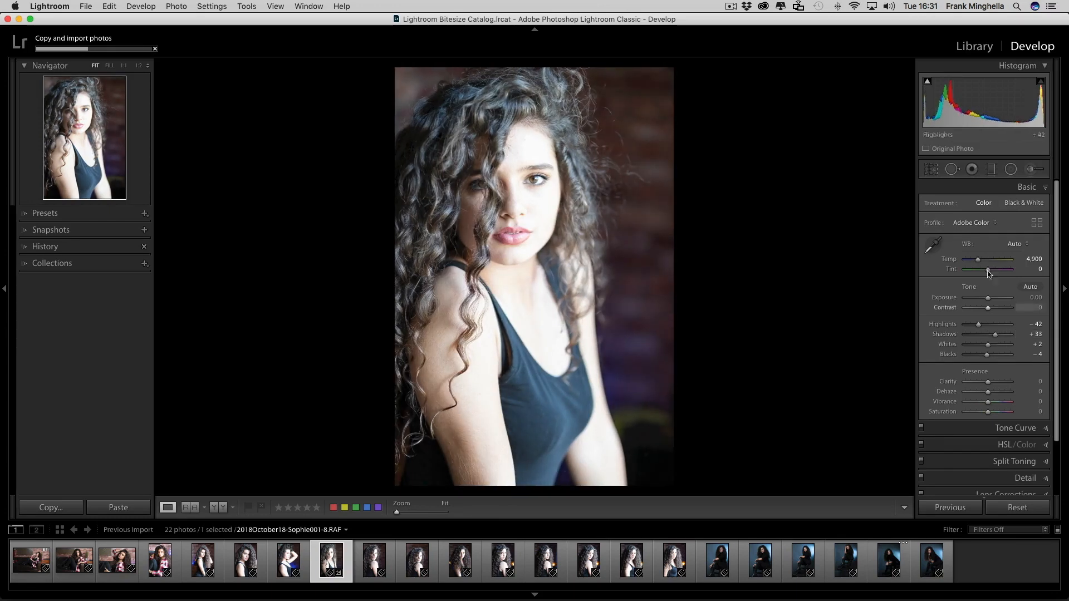
{"action": "left_click_drag", "start_coordinate": [978, 260], "coordinate": [978, 264]}
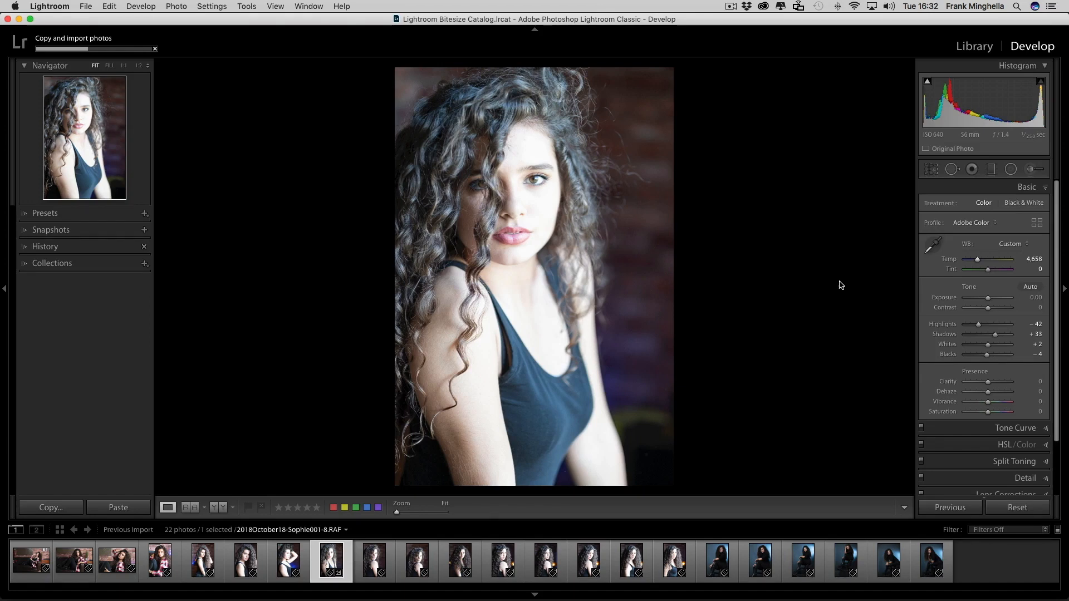
{"action": "key", "text": "backslash"}
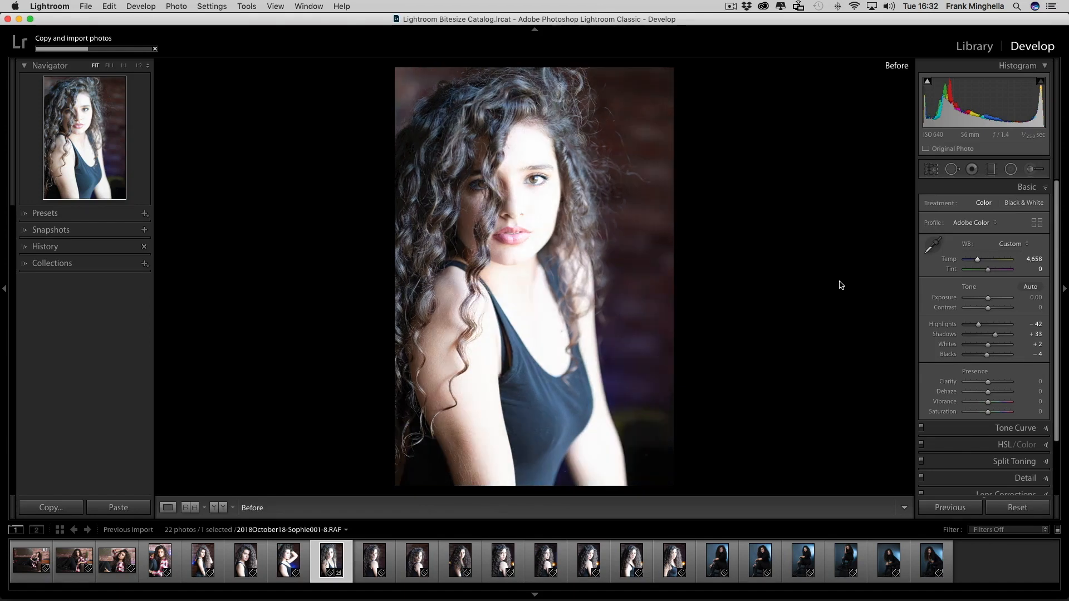
{"action": "key", "text": "backslash"}
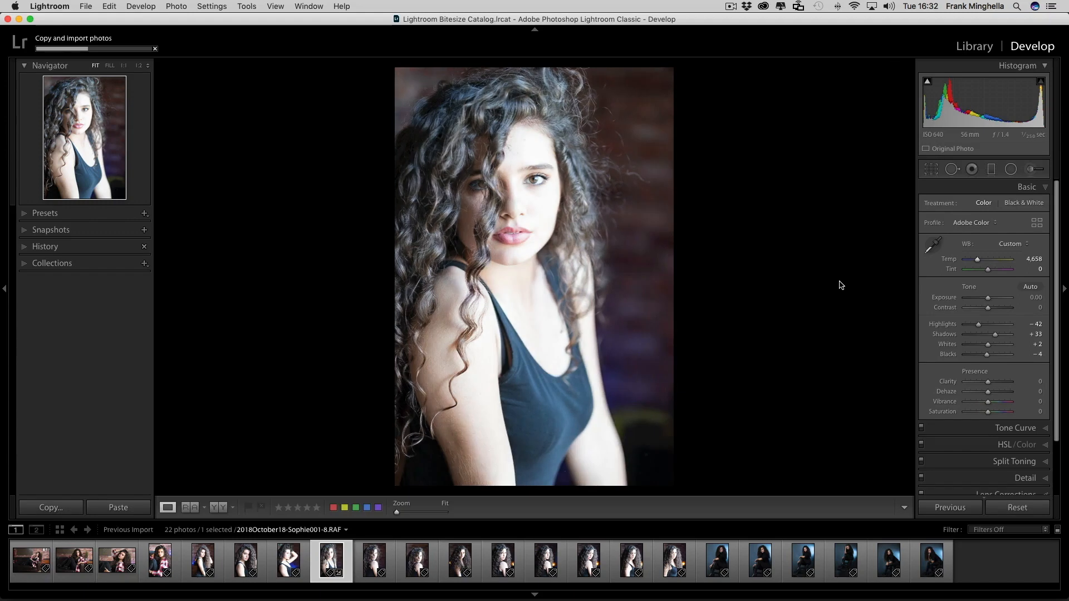